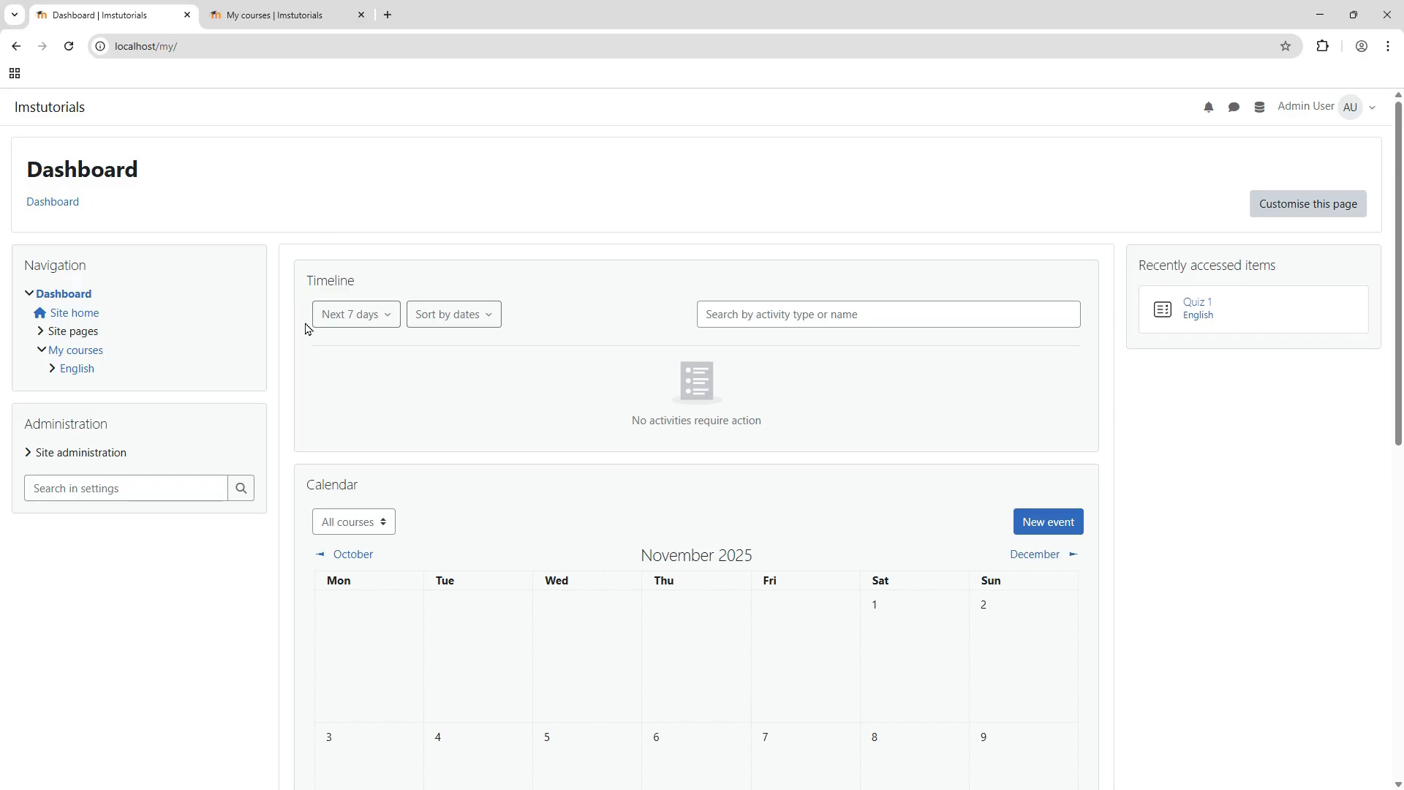
# Step: Open the settings of the English course for editing
pyautogui.click(81, 373)
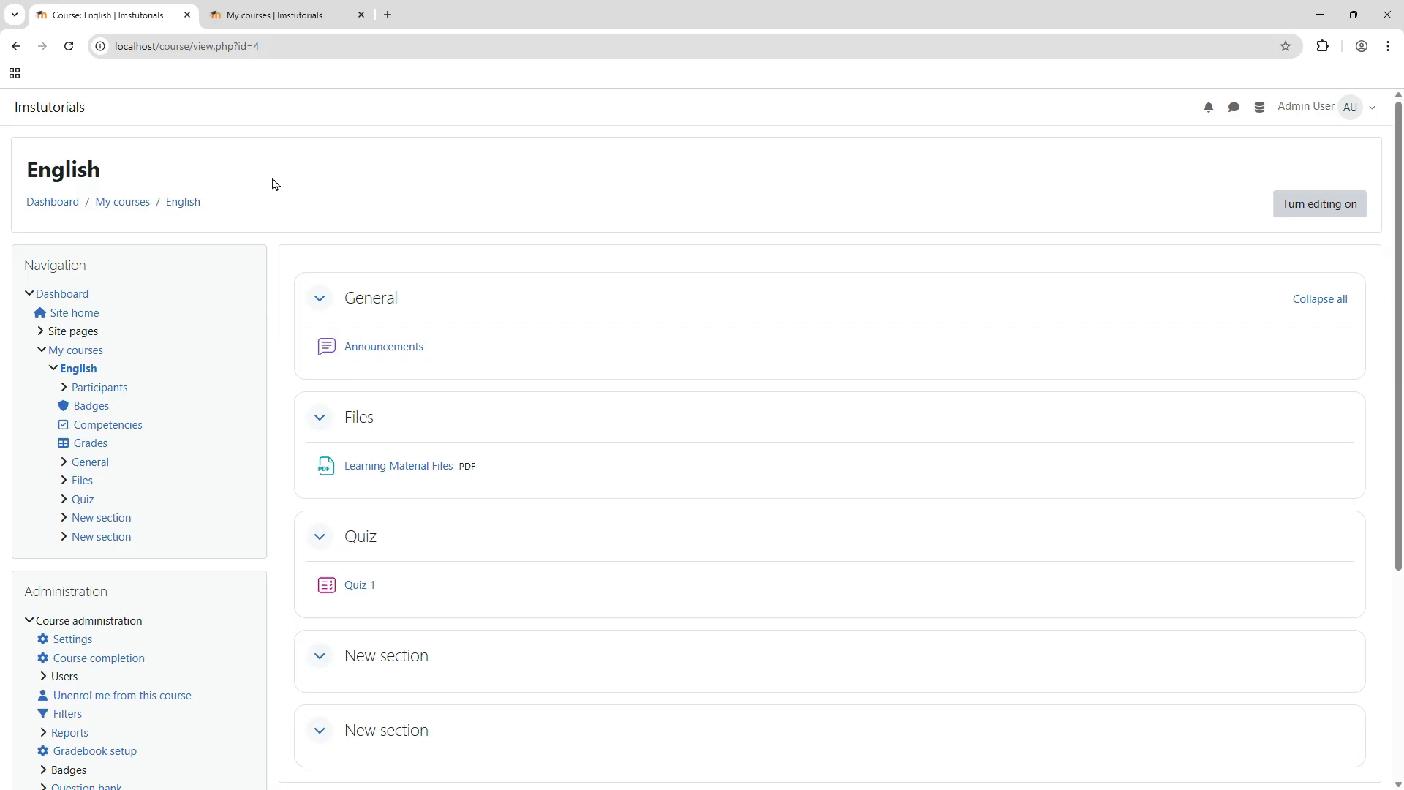
pyautogui.scroll(-4, 274, 182)
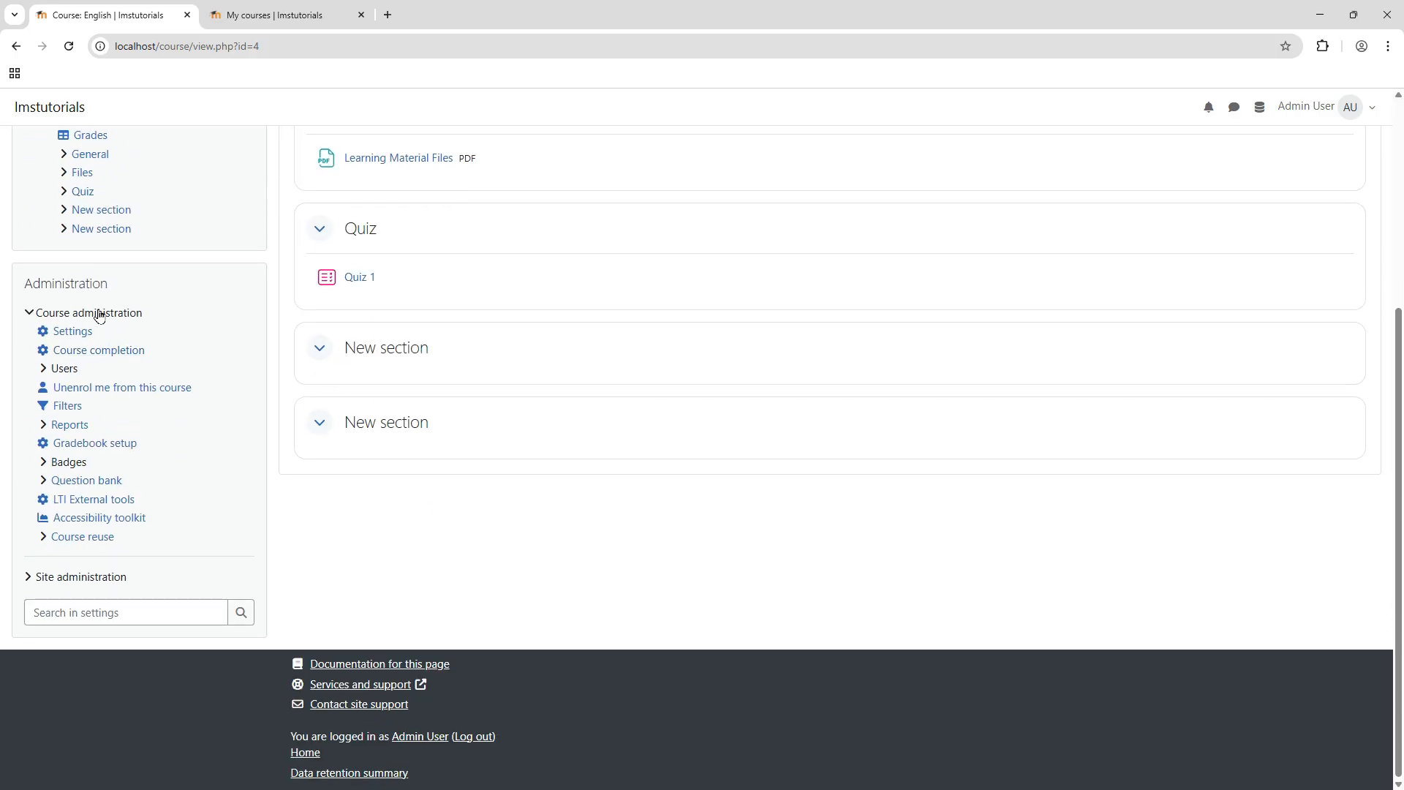
pyautogui.click(76, 333)
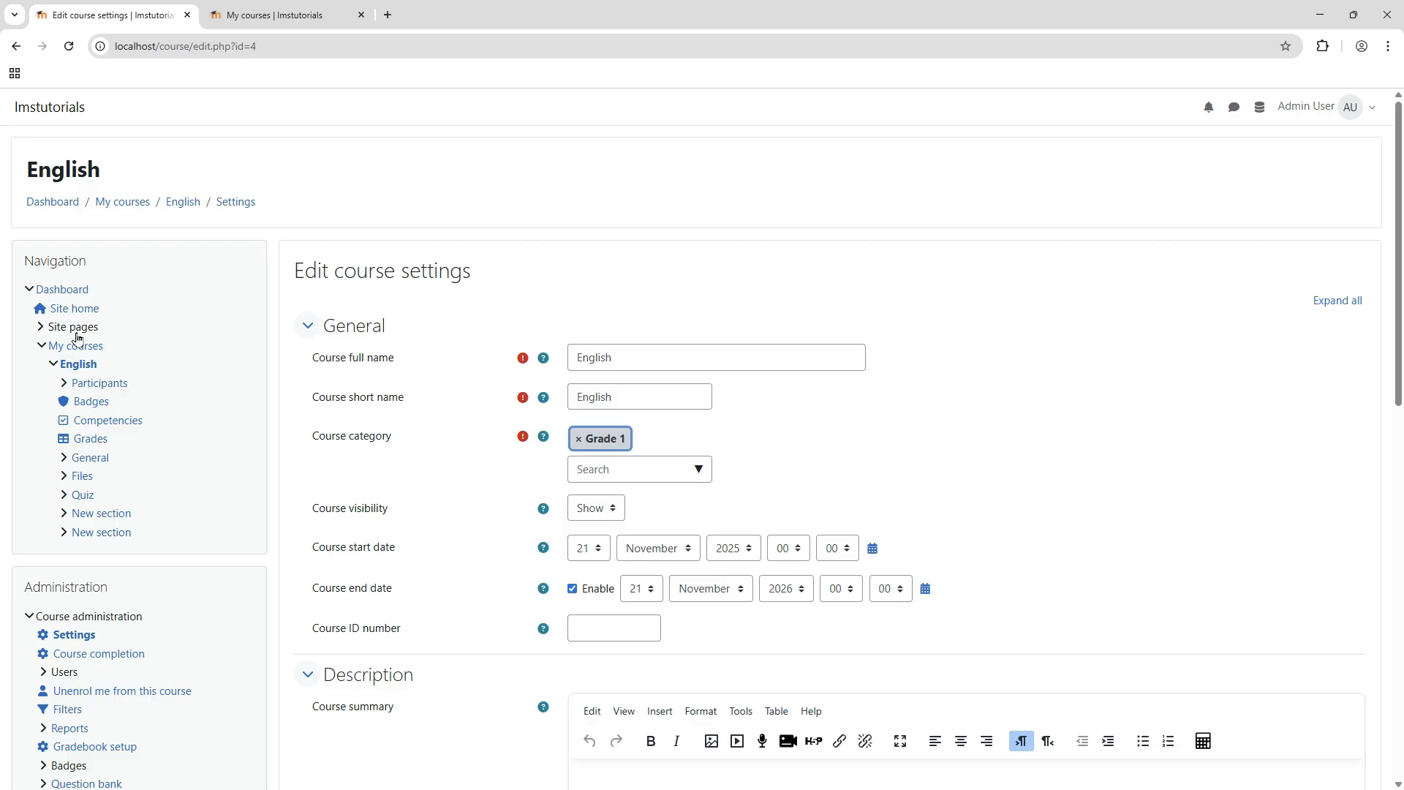
# Step: Write a course summary for learners starting English, focusing on building a strong foundation in everyday communication, grammar, and vocabulary
pyautogui.scroll(-2, 604, 370)
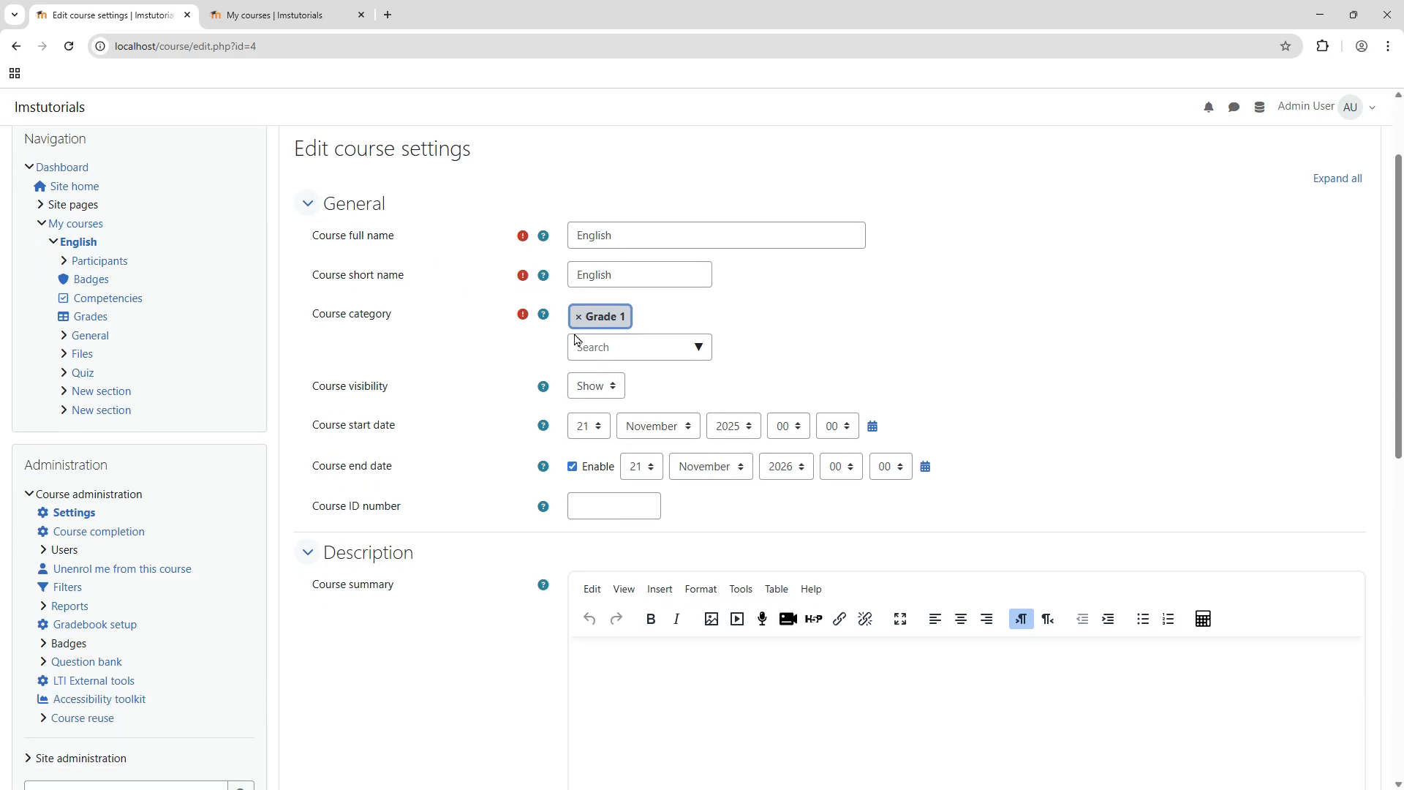
pyautogui.scroll(-4, 585, 334)
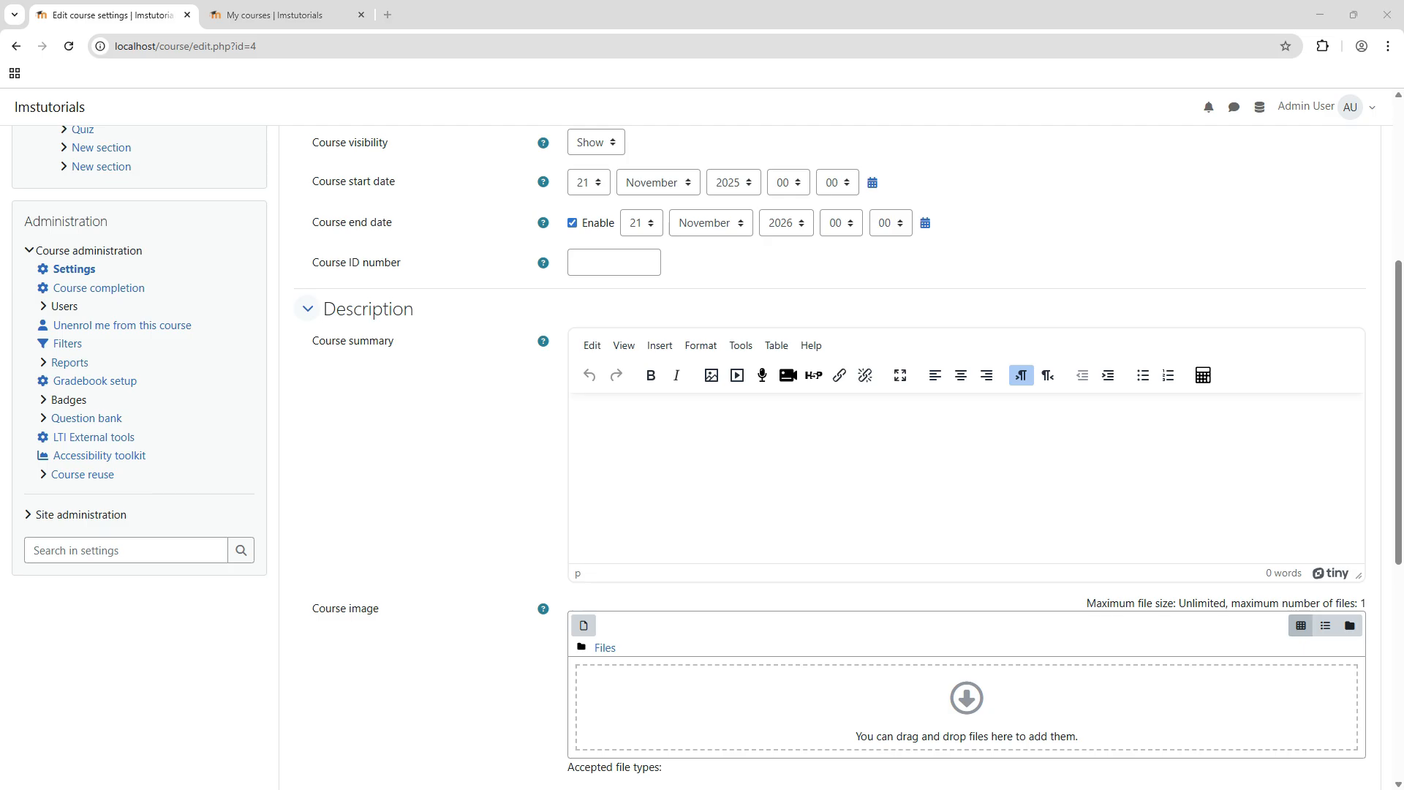
pyautogui.click(673, 468)
pyautogui.write('This course is designed for learners who are starting their journey with the English language. It focuses on building a strong foundation in everyday communication, grammar, and vocabulary.')
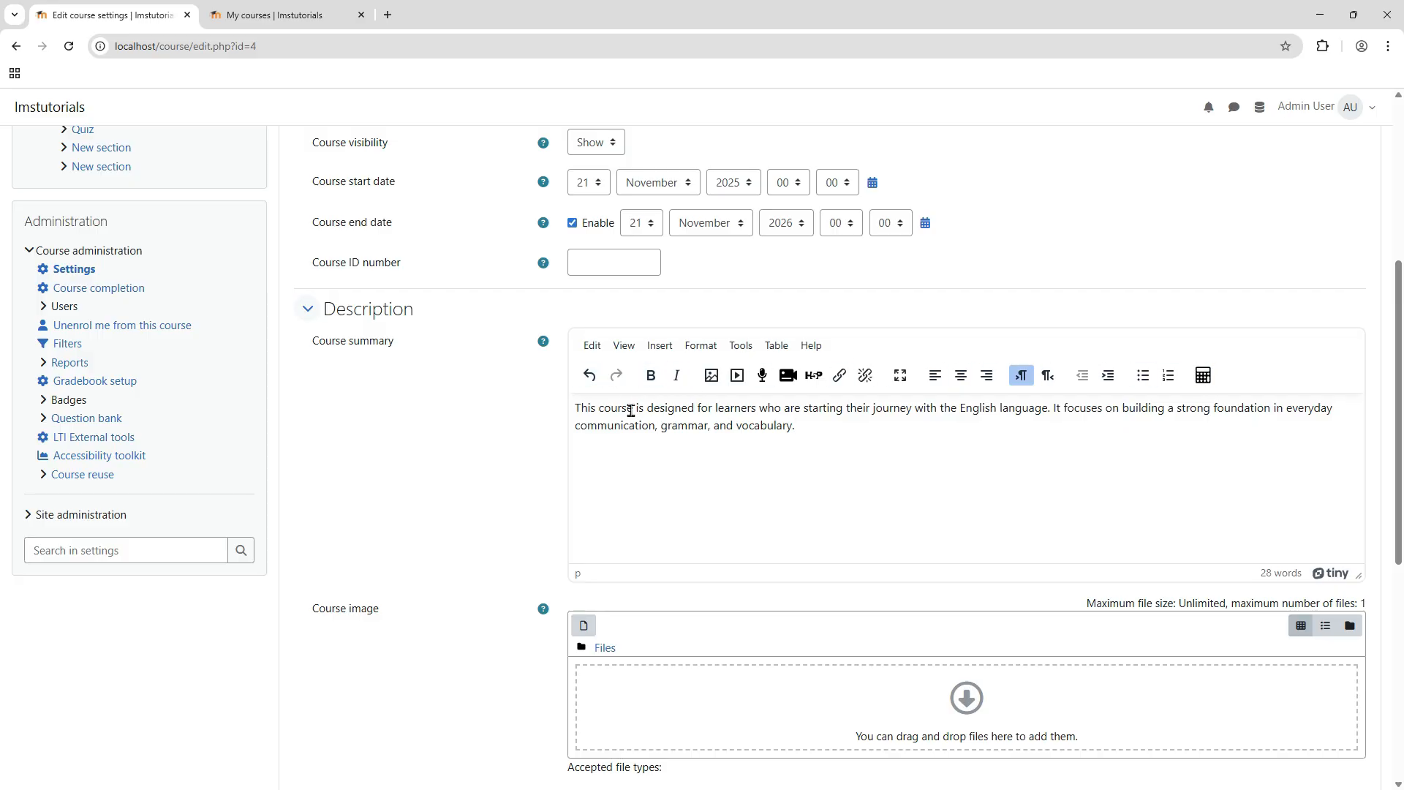
# Step: Make the entire course summary paragraph bold
pyautogui.tripleClick(682, 423)
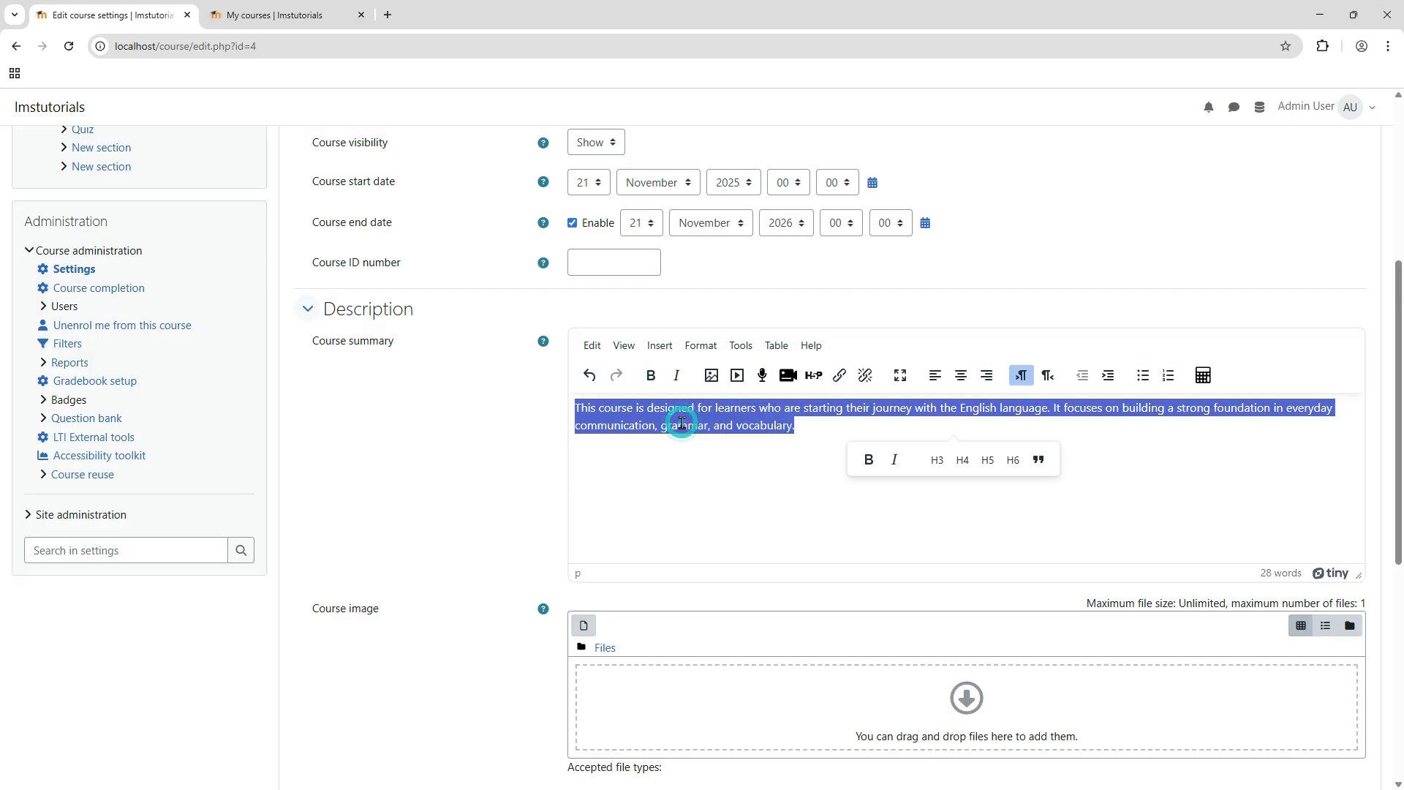
pyautogui.click(650, 375)
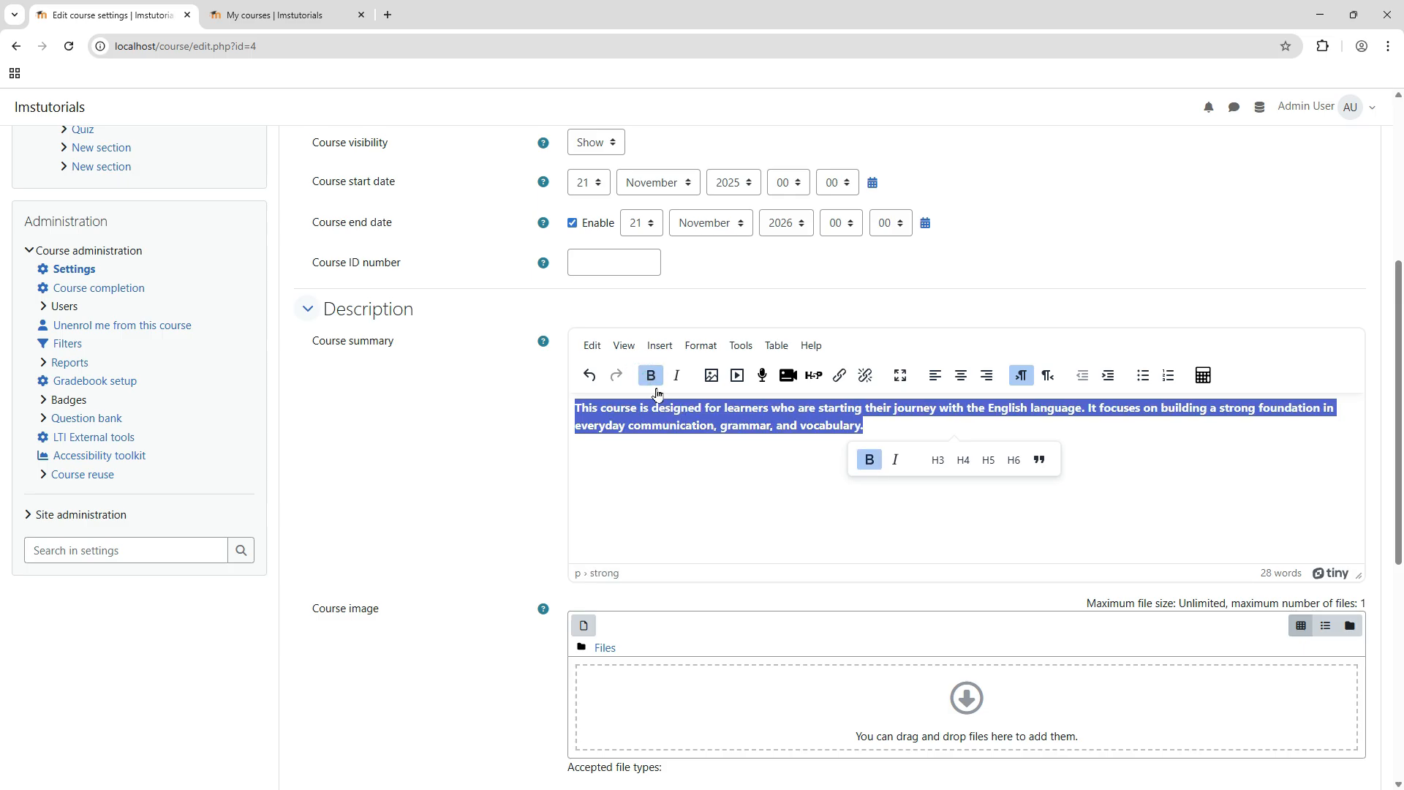
pyautogui.click(687, 460)
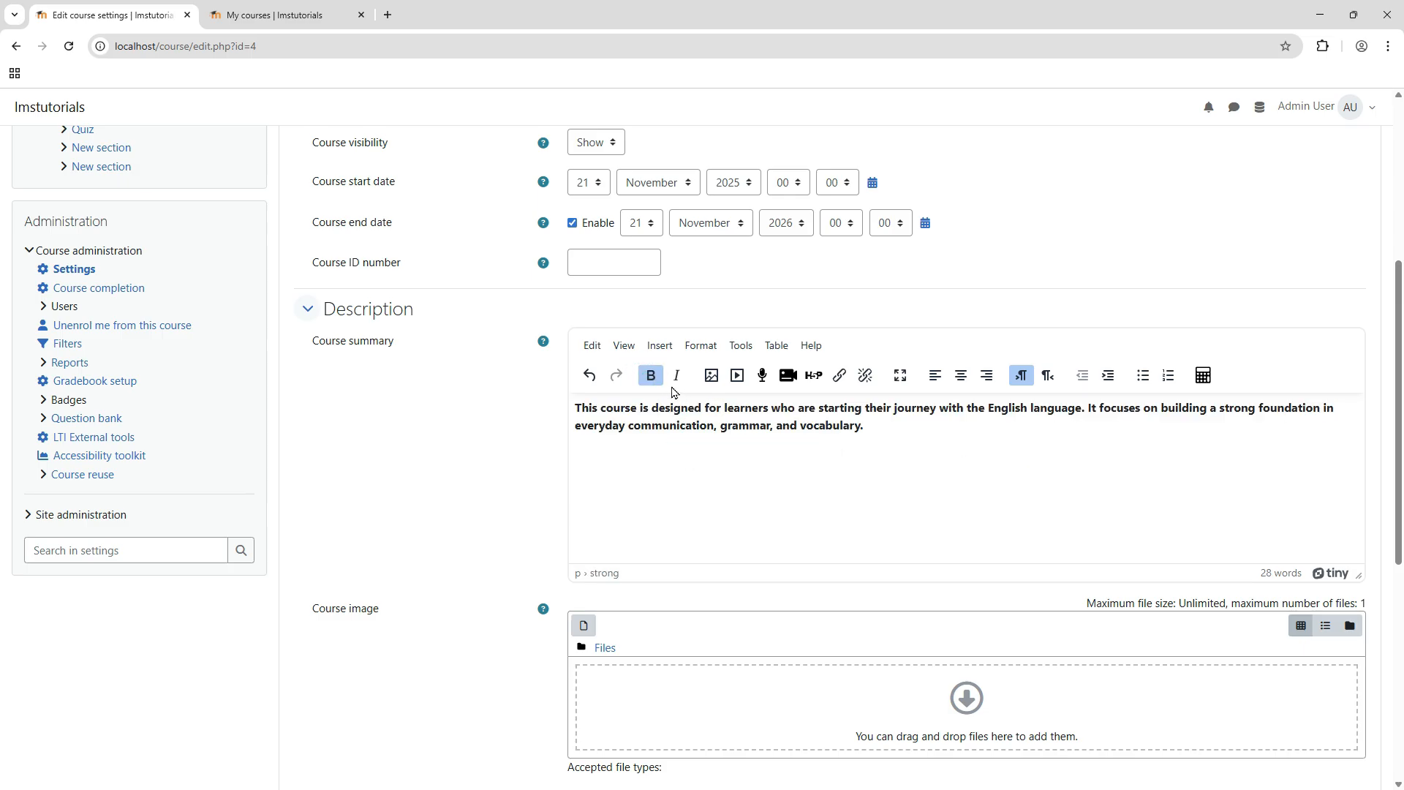
pyautogui.click(888, 427)
pyautogui.click(887, 425)
pyautogui.tripleClick(880, 425)
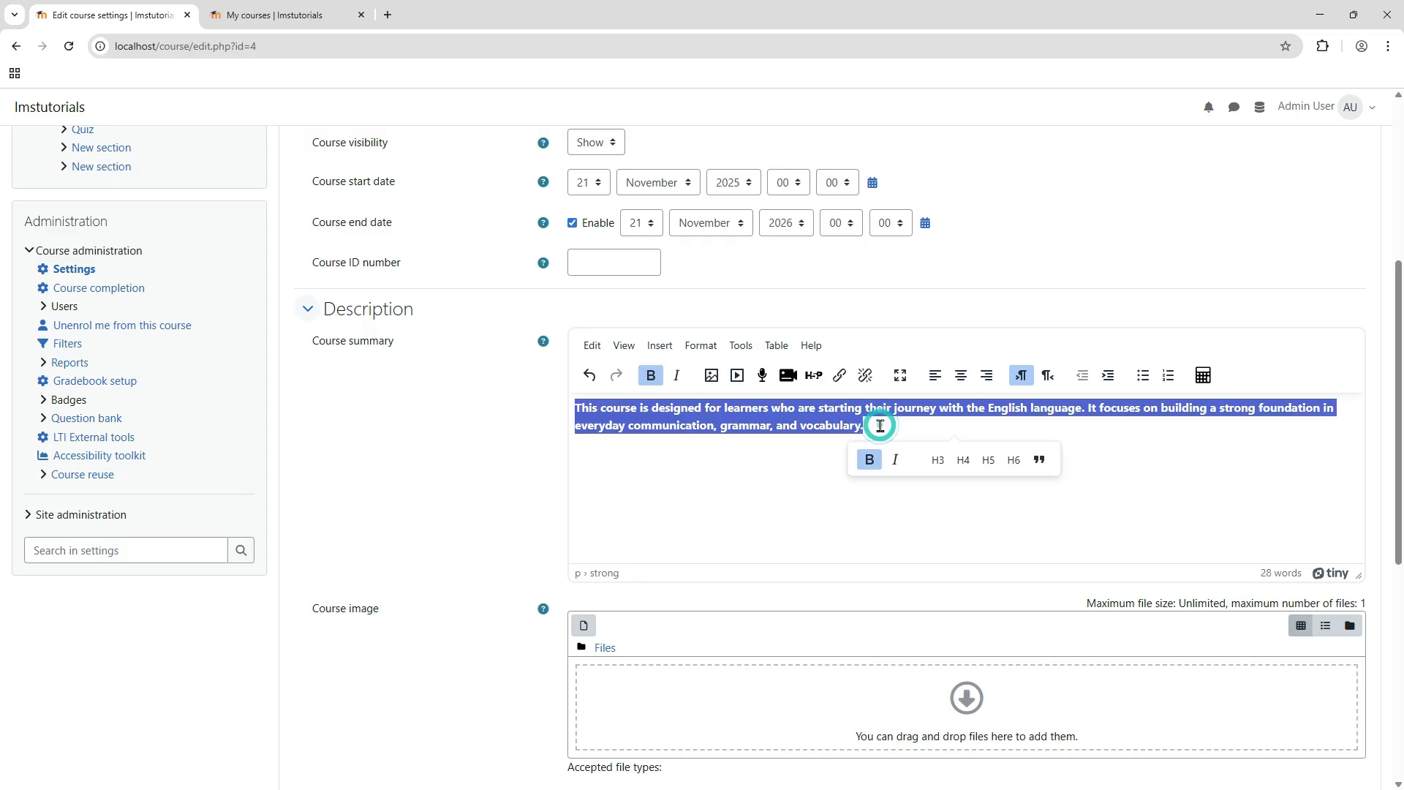
pyautogui.click(749, 506)
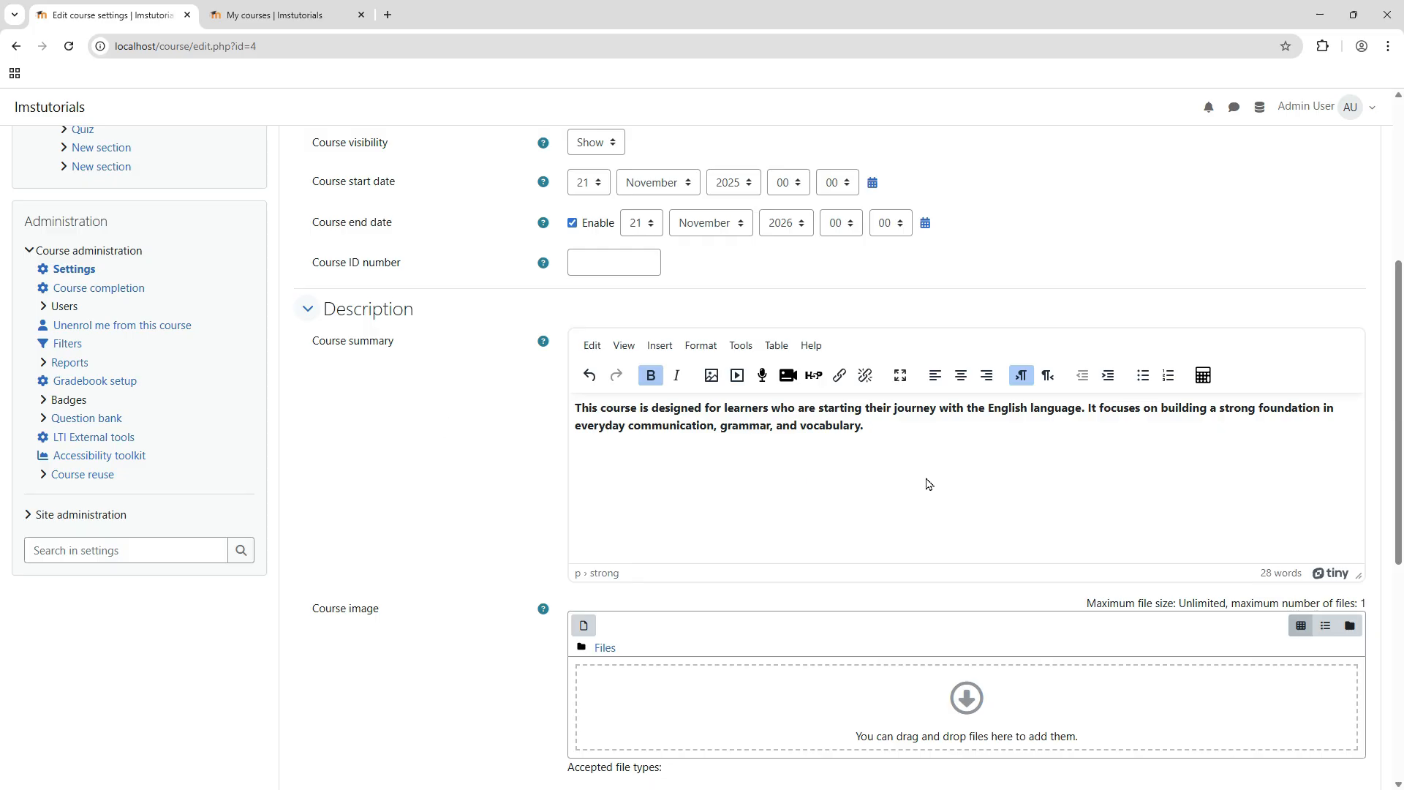
# Step: Add the DemoImage file from the computer as the course image and save the course settings
pyautogui.scroll(-3, 927, 482)
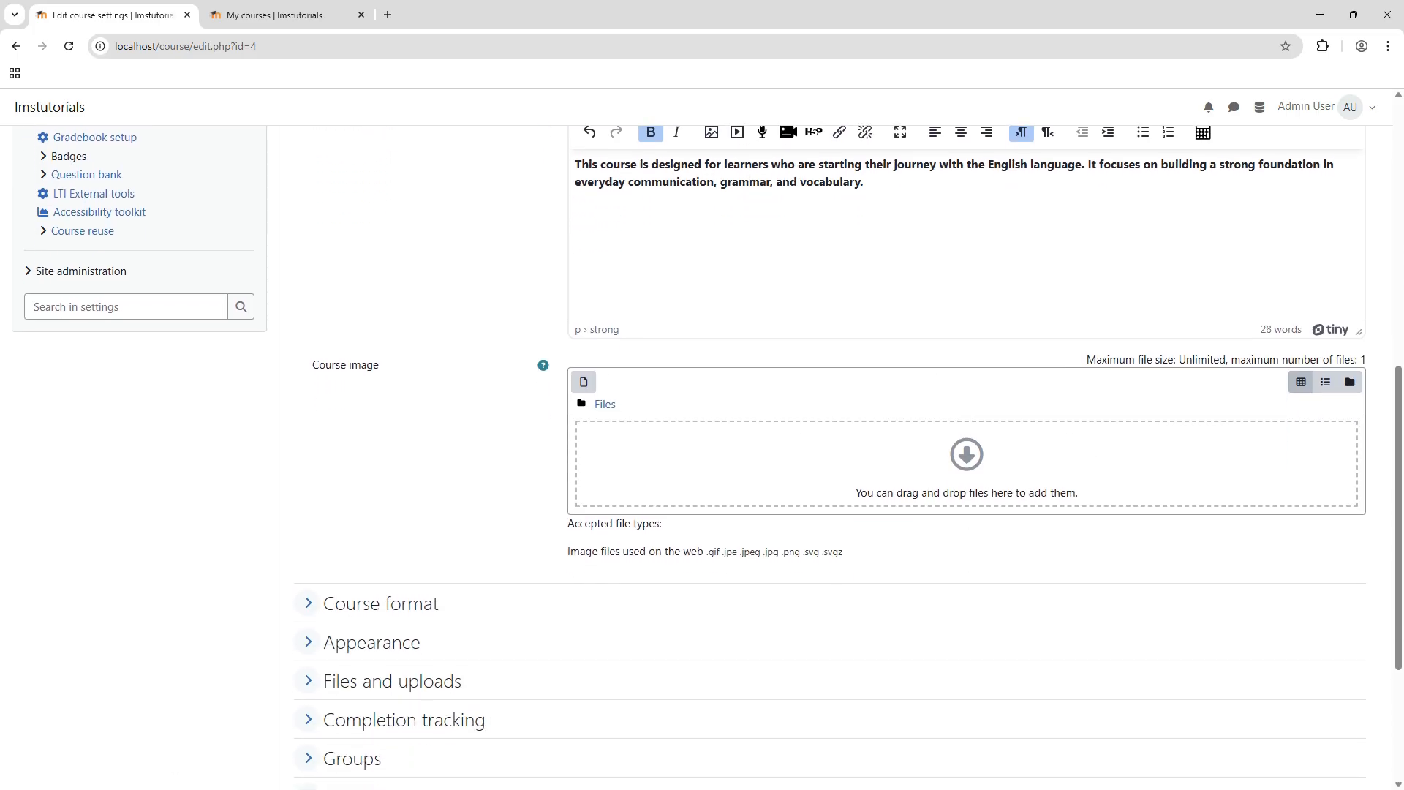
pyautogui.hotkey('alt', 'Tab')
pyautogui.moveTo(870, 401); pyautogui.dragTo(975, 463)
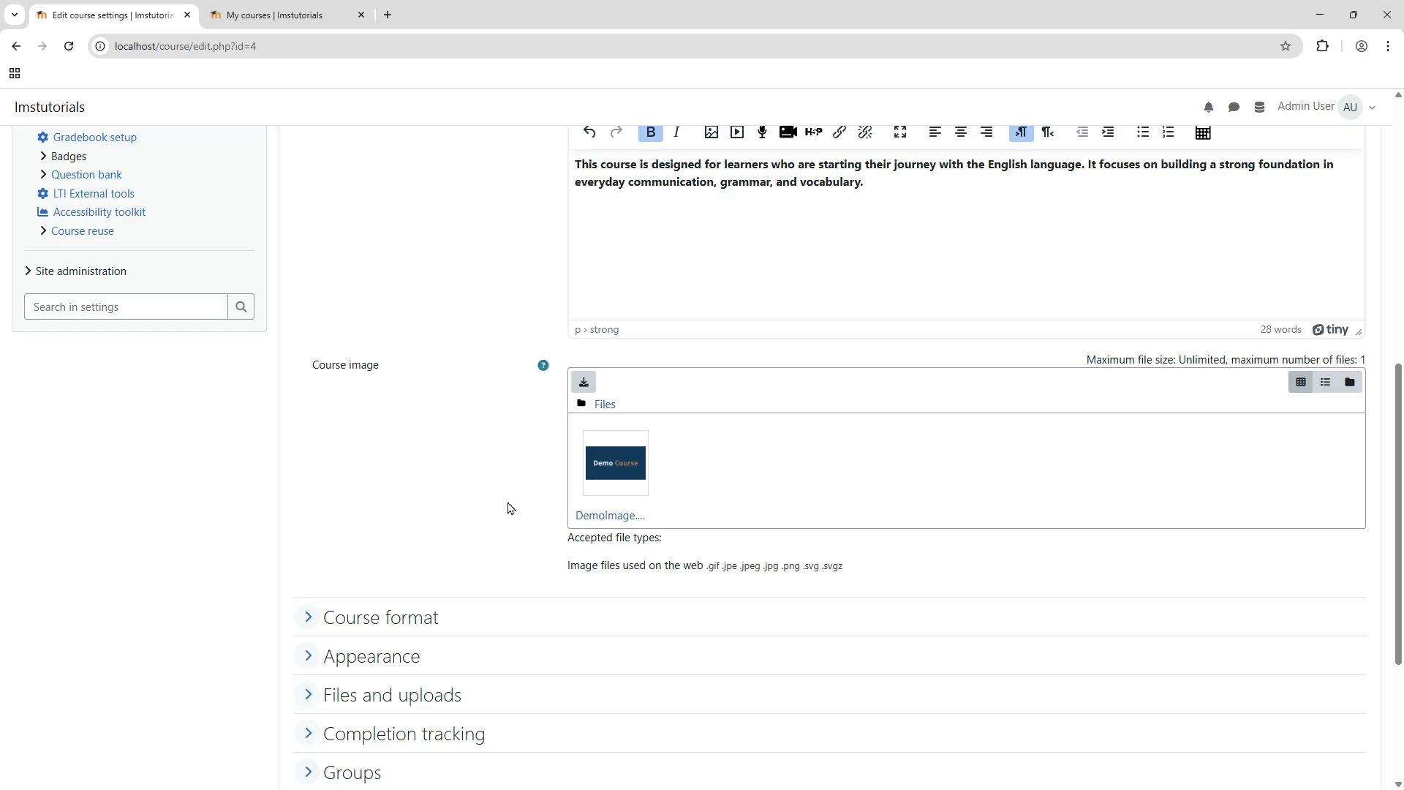
pyautogui.scroll(-4, 510, 508)
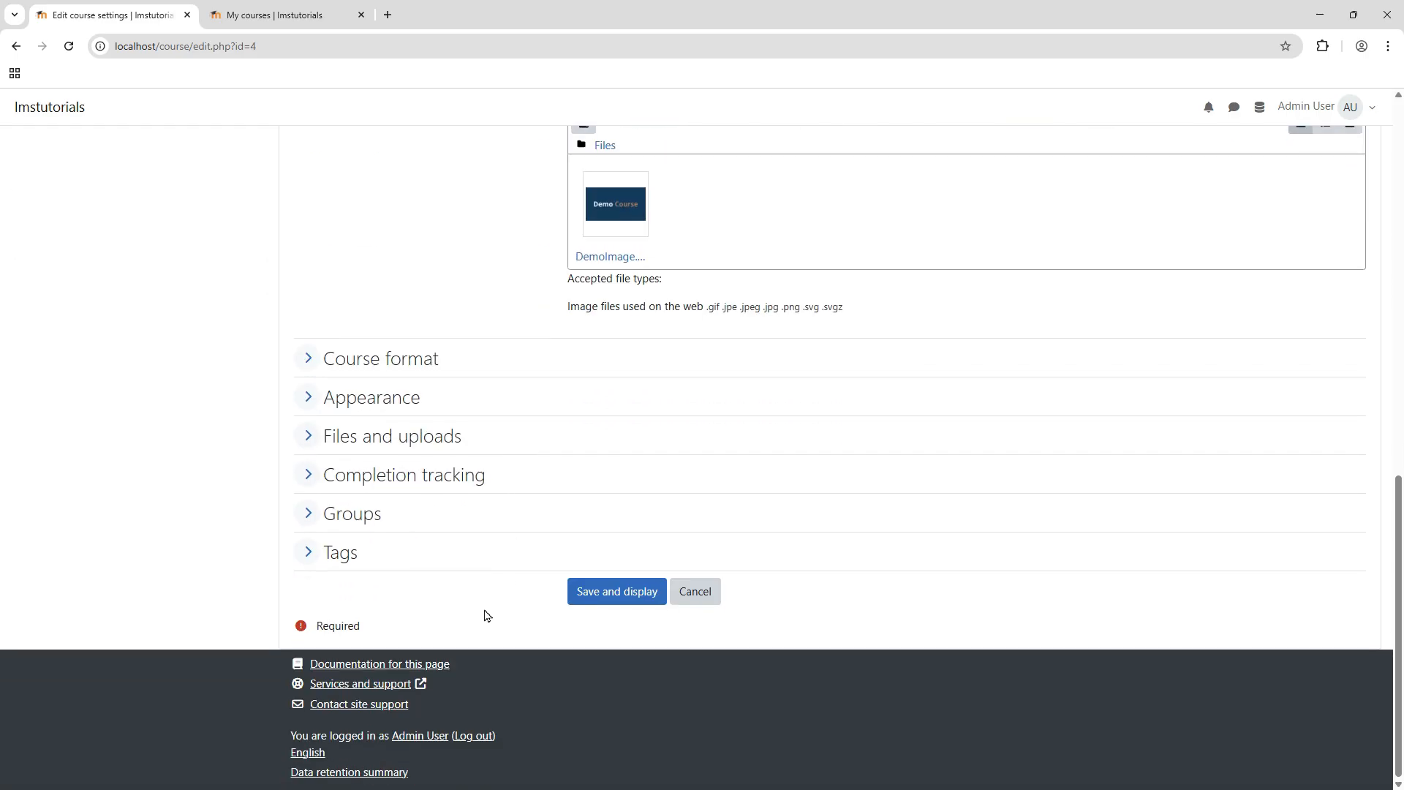
pyautogui.click(616, 592)
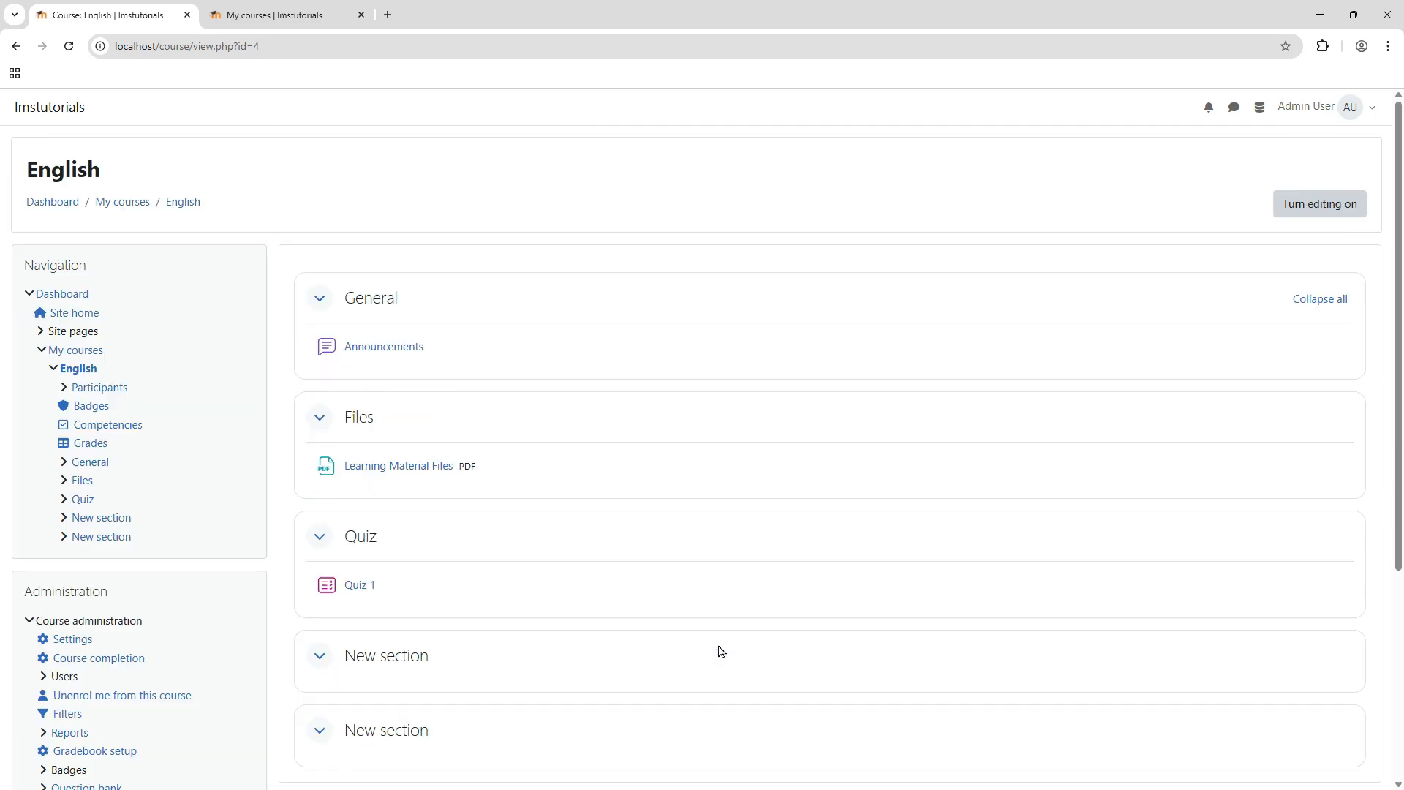
# Step: Check the English course card in the My courses overview, open the course and return to the dashboard
pyautogui.click(52, 202)
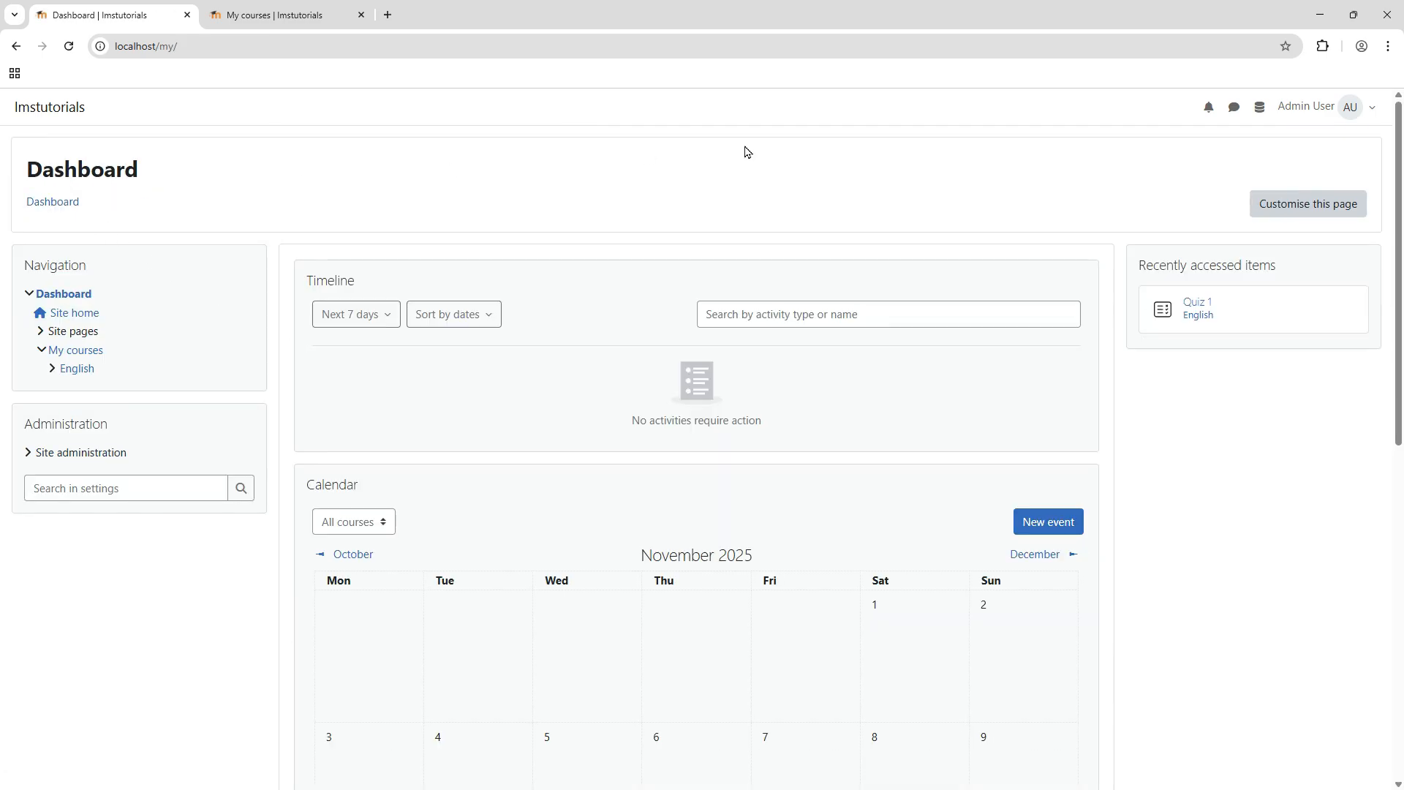
pyautogui.click(84, 350)
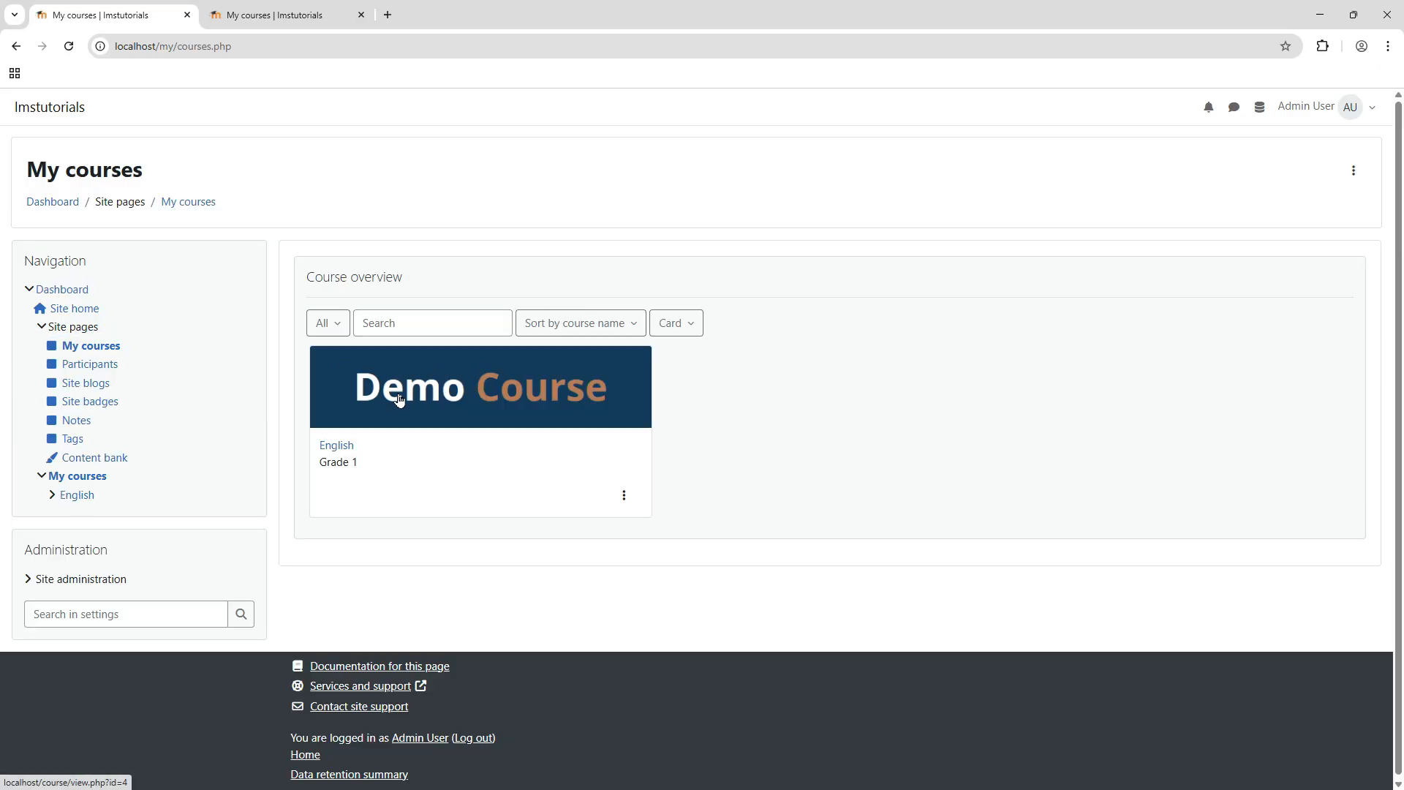
pyautogui.click(490, 411)
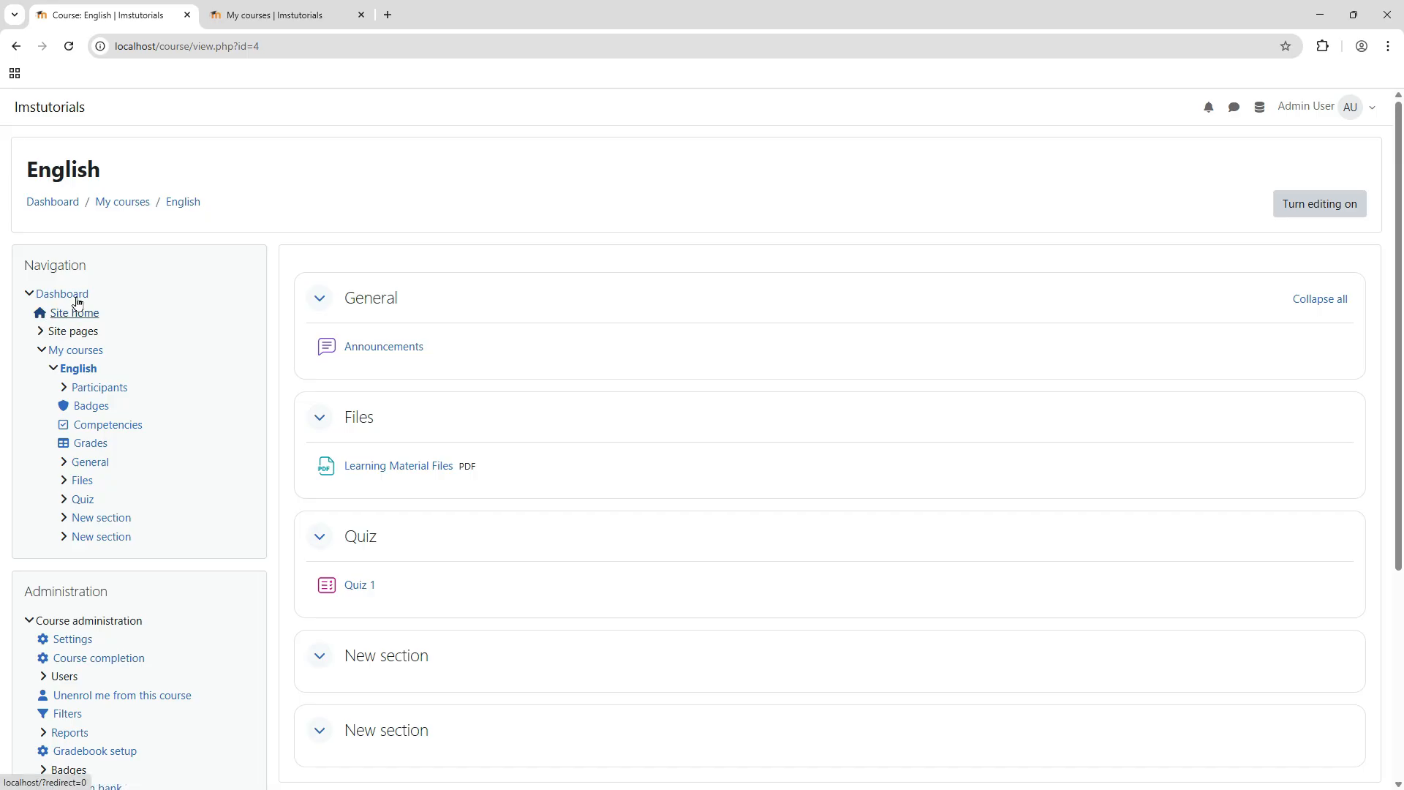
pyautogui.click(63, 205)
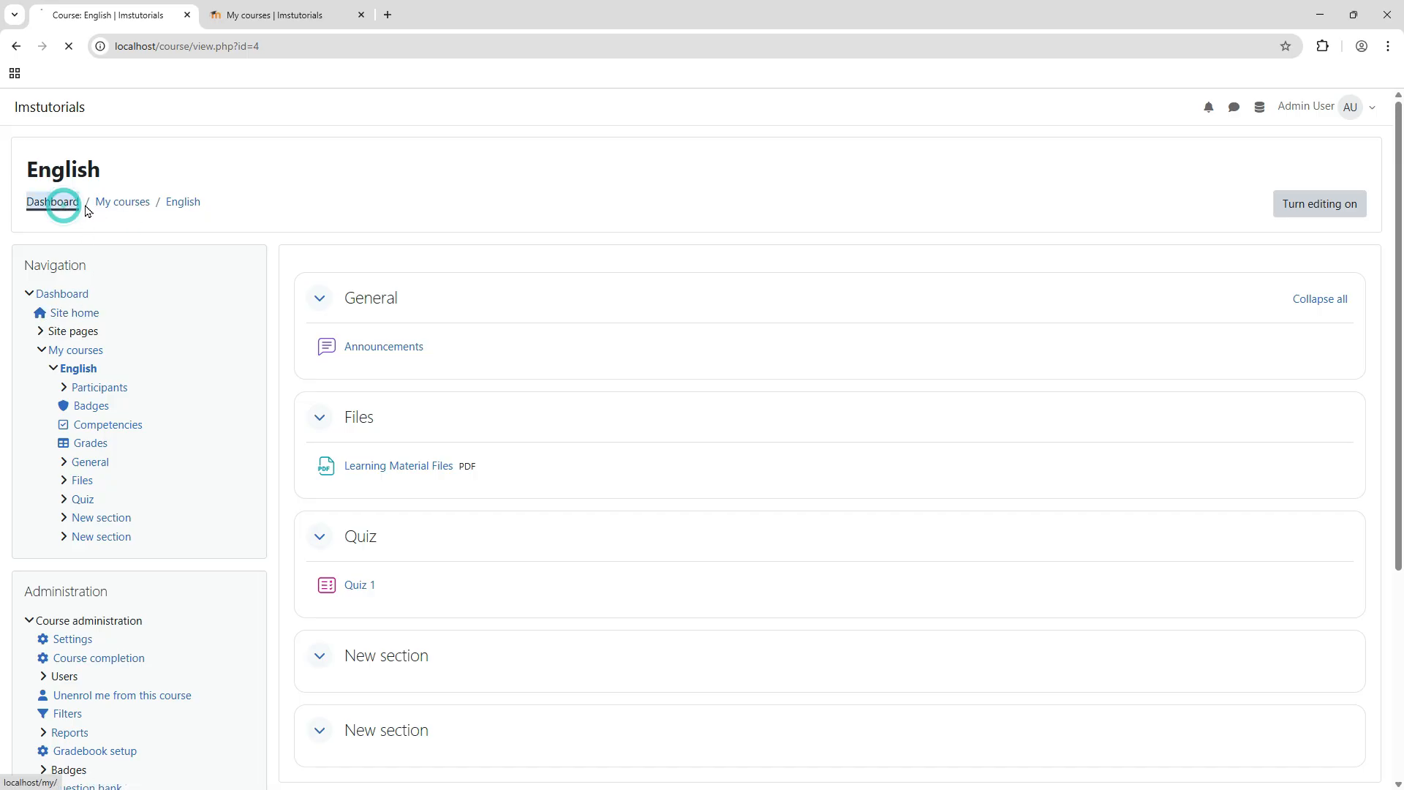
pyautogui.click(1360, 112)
pyautogui.click(1278, 306)
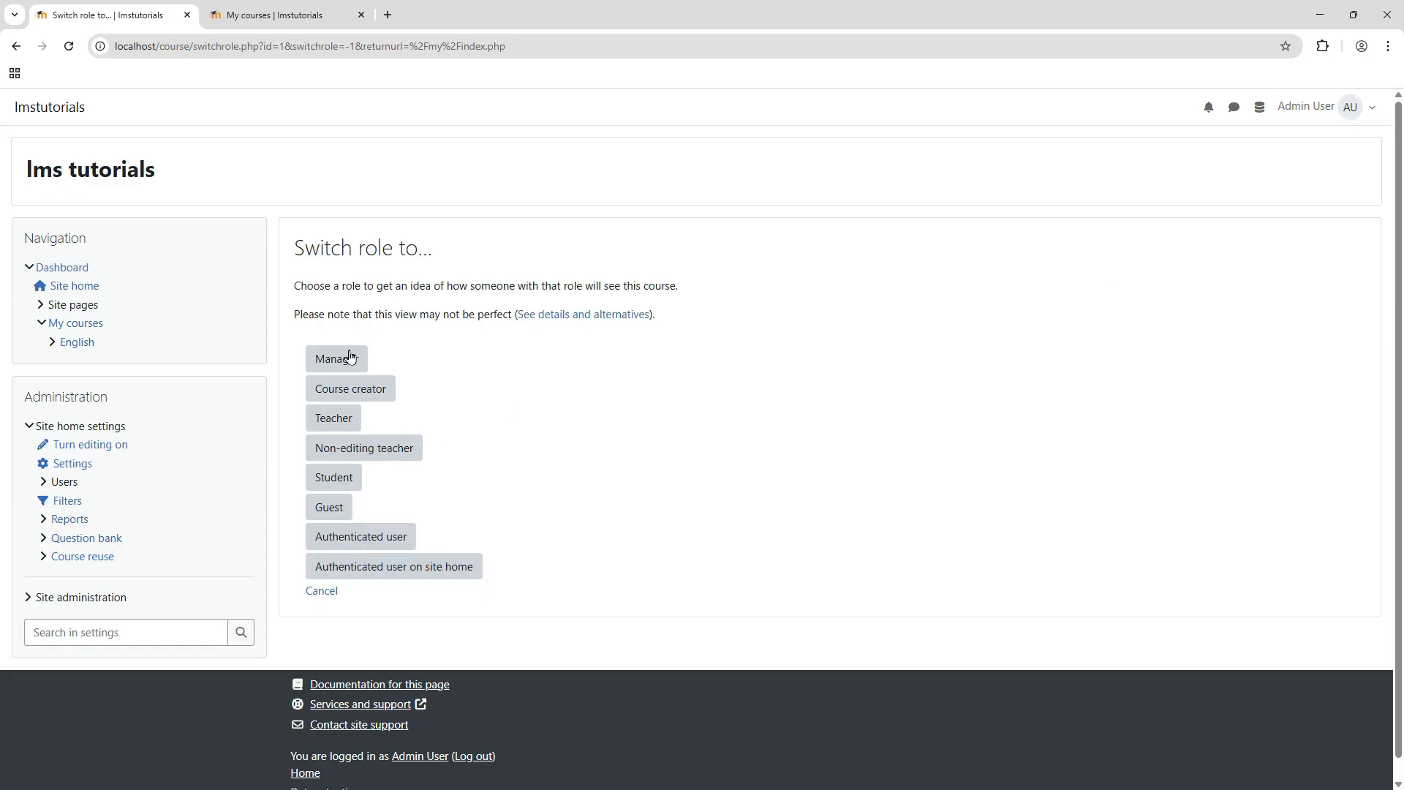
pyautogui.click(62, 267)
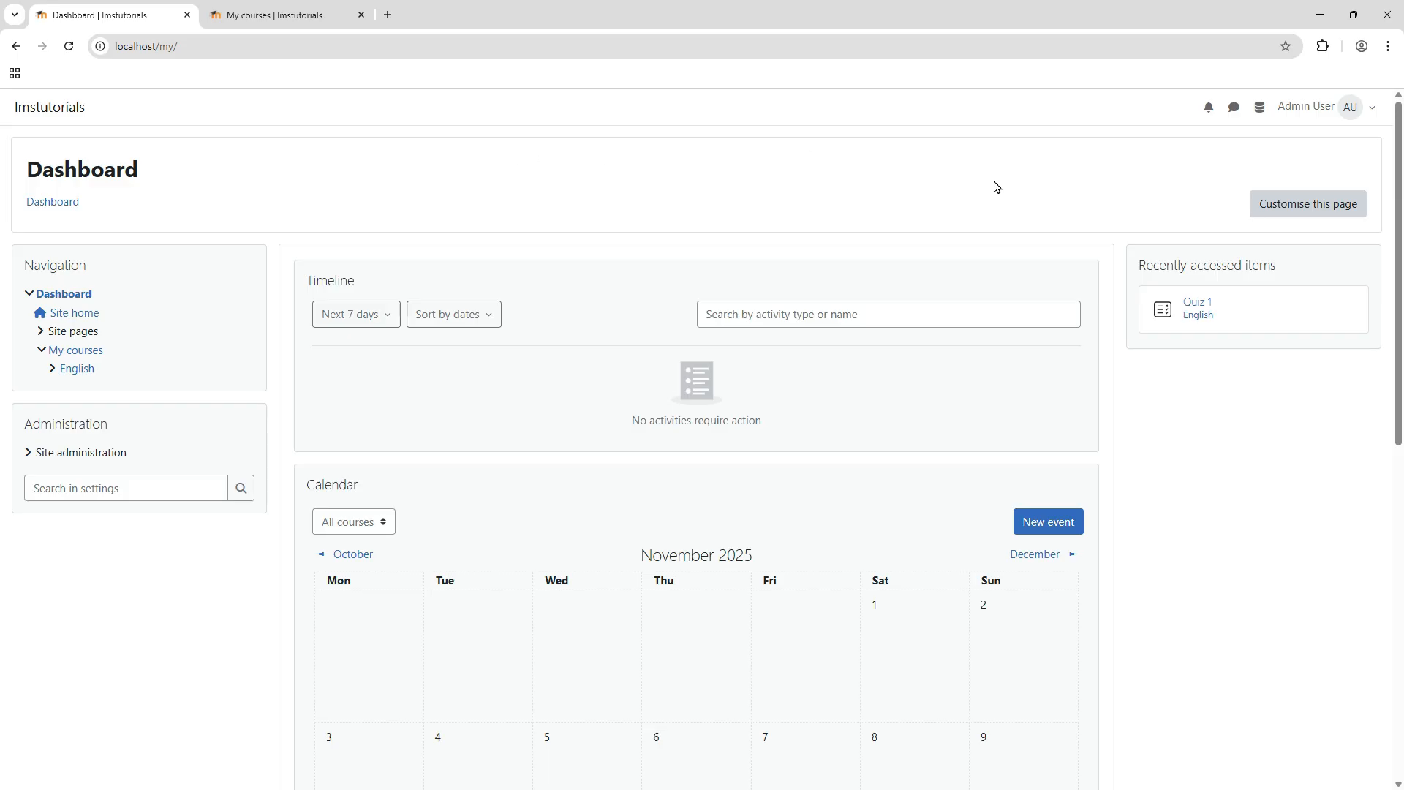
# Step: Switch the current account's role to Student
pyautogui.click(1342, 112)
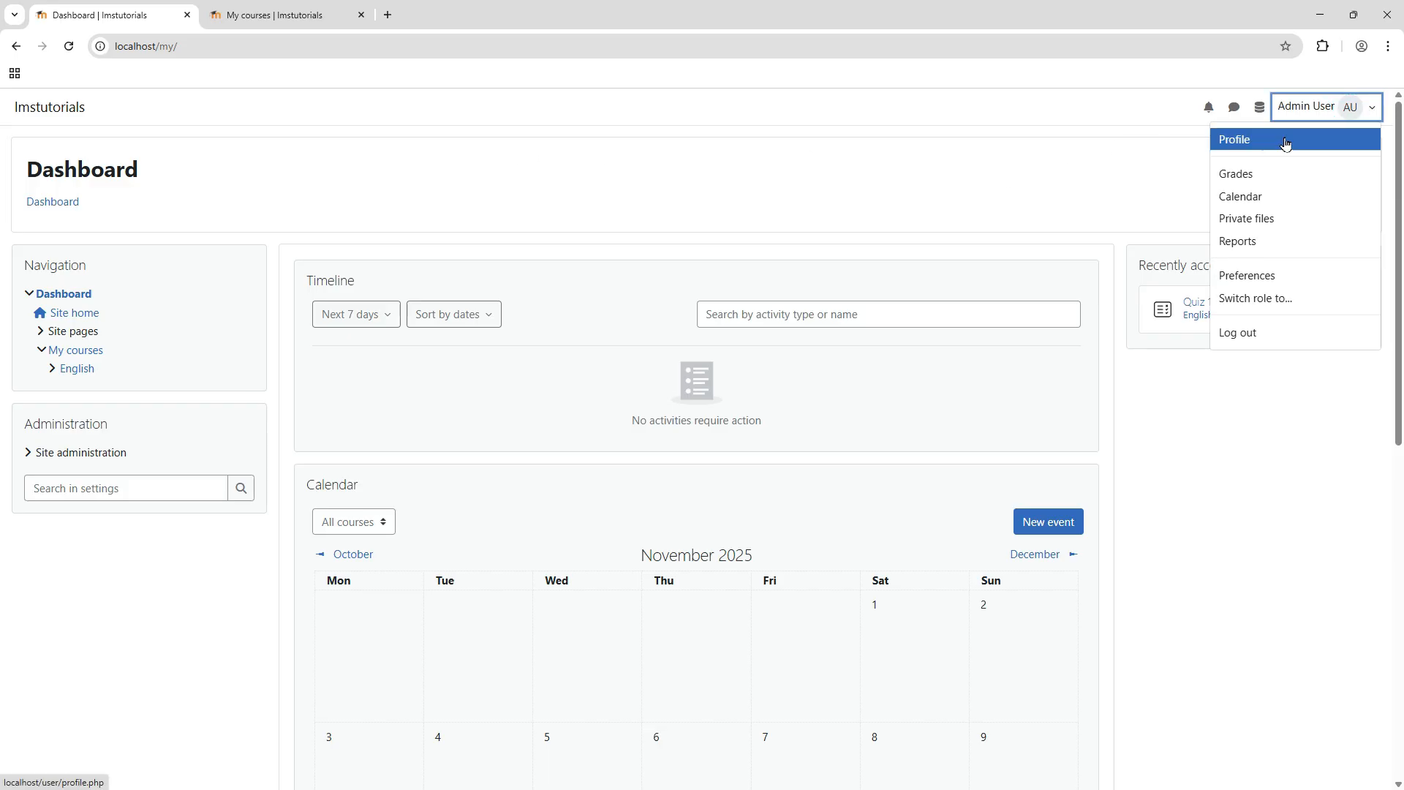
pyautogui.click(1279, 299)
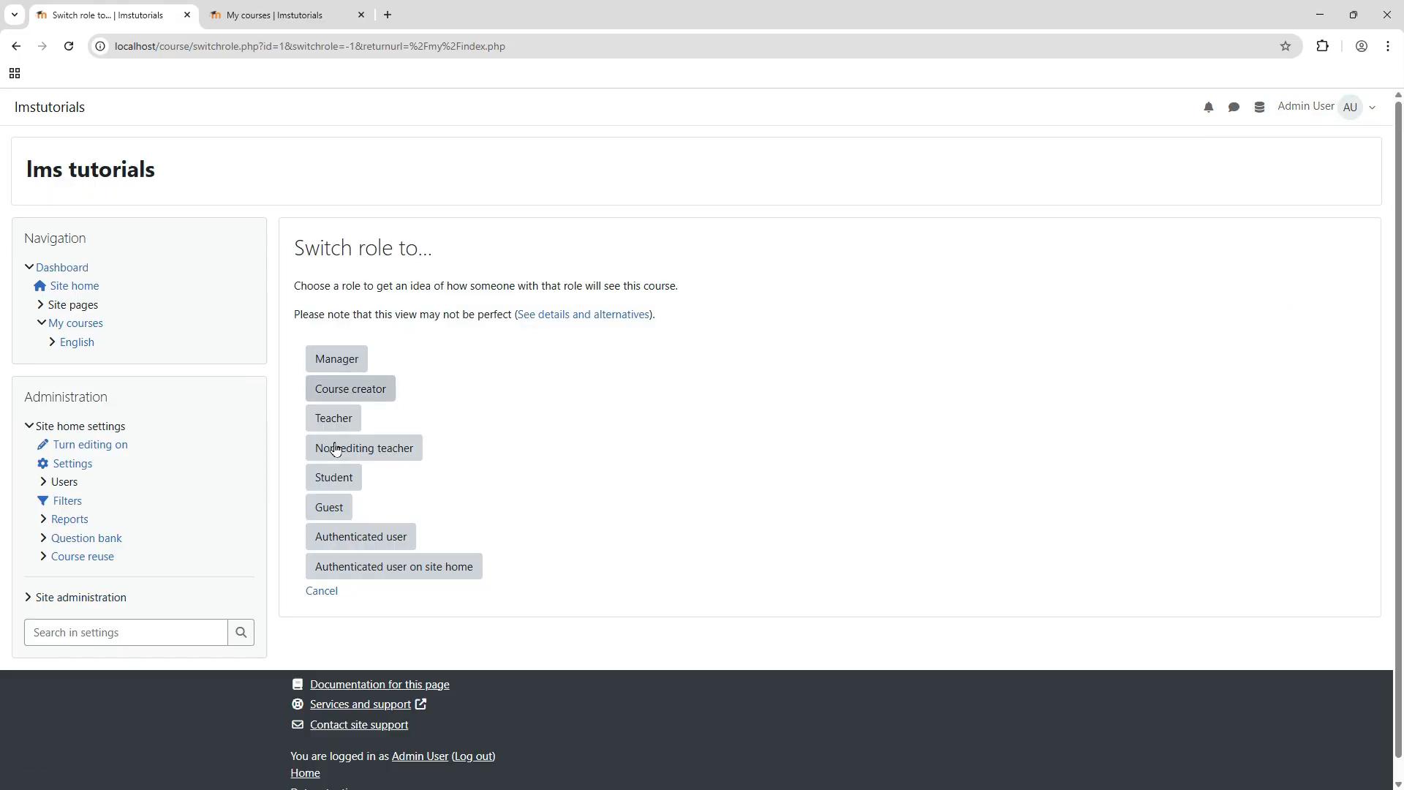
pyautogui.click(334, 476)
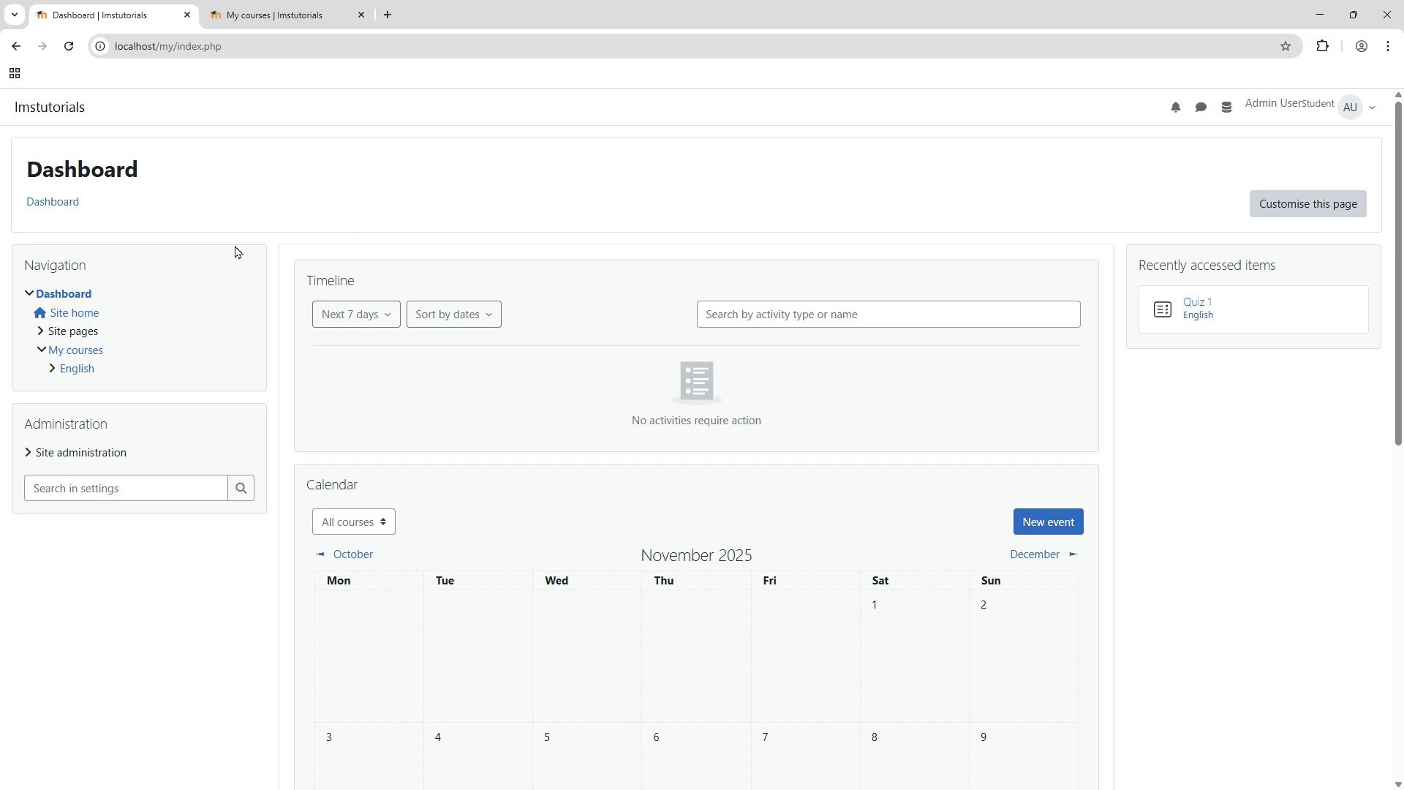
# Step: Examine the English course card and its options in My courses under the Student role, and look through the course page
pyautogui.click(78, 372)
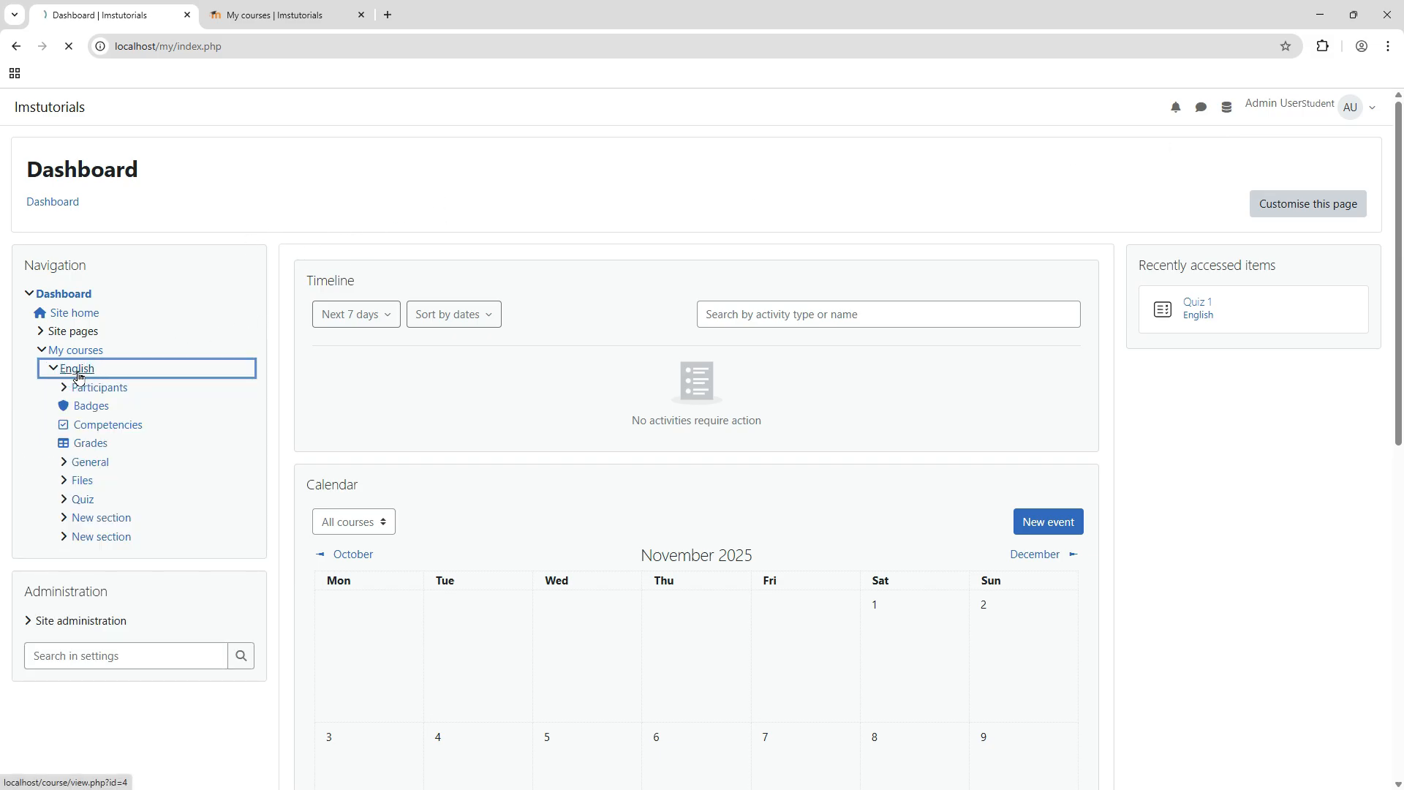
pyautogui.click(76, 351)
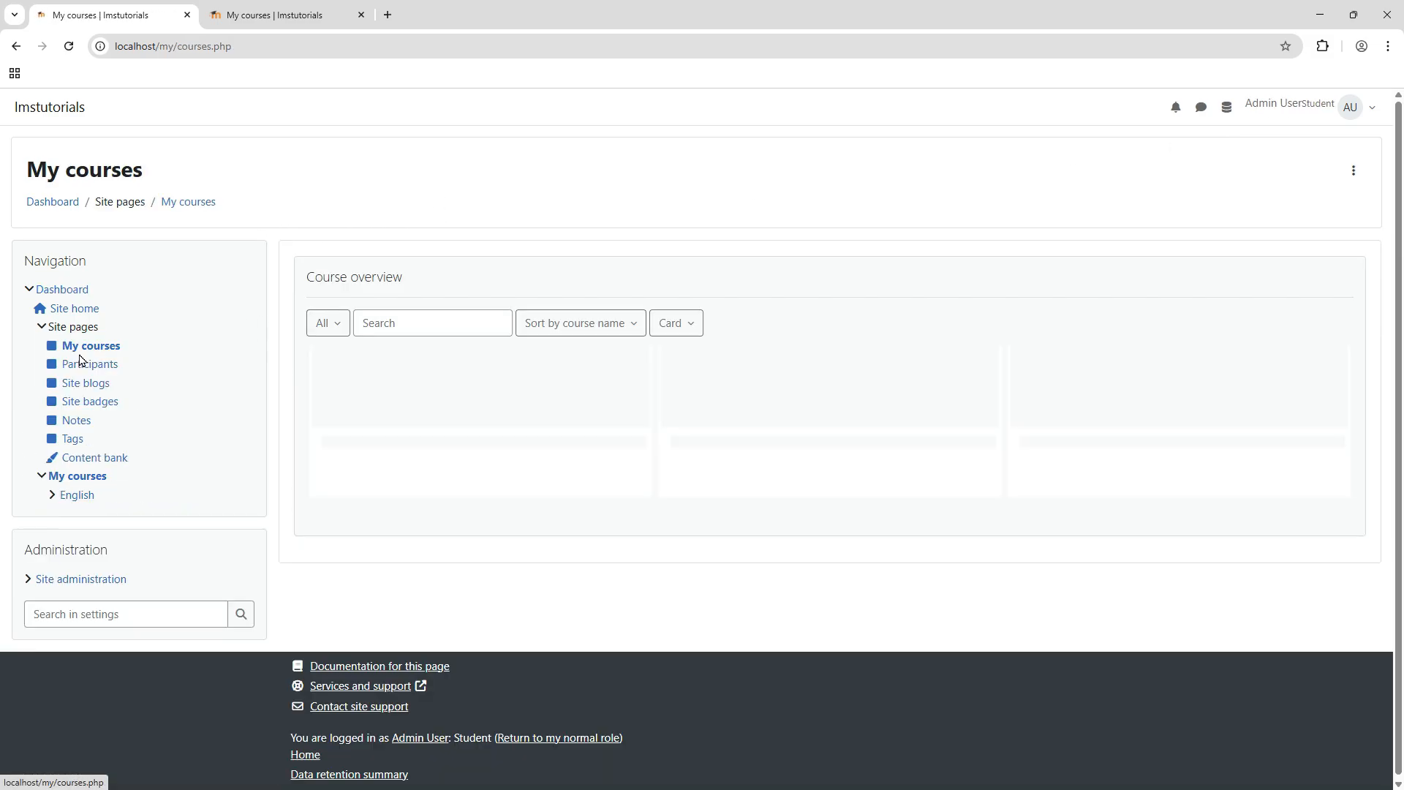
pyautogui.click(622, 495)
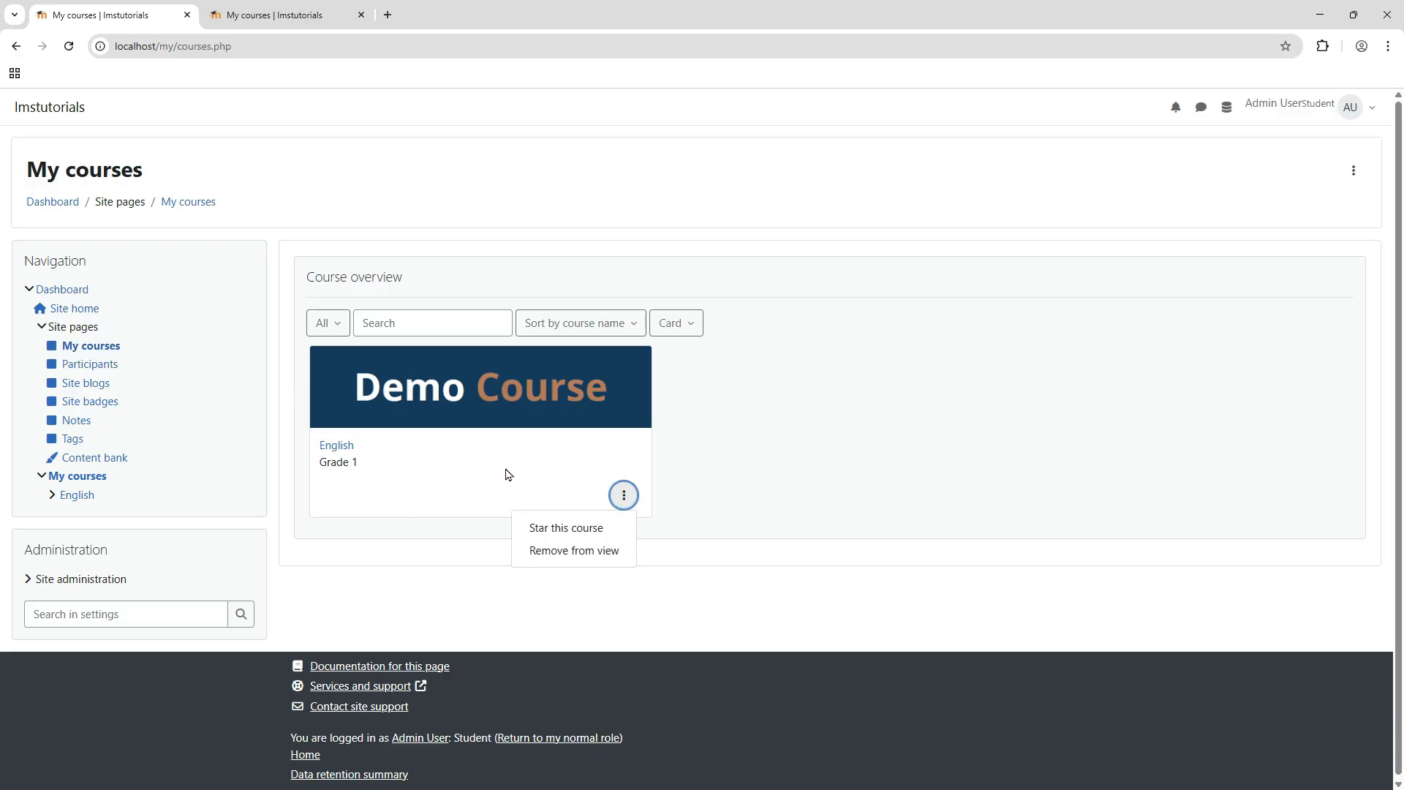
pyautogui.click(403, 415)
pyautogui.scroll(-2, 404, 415)
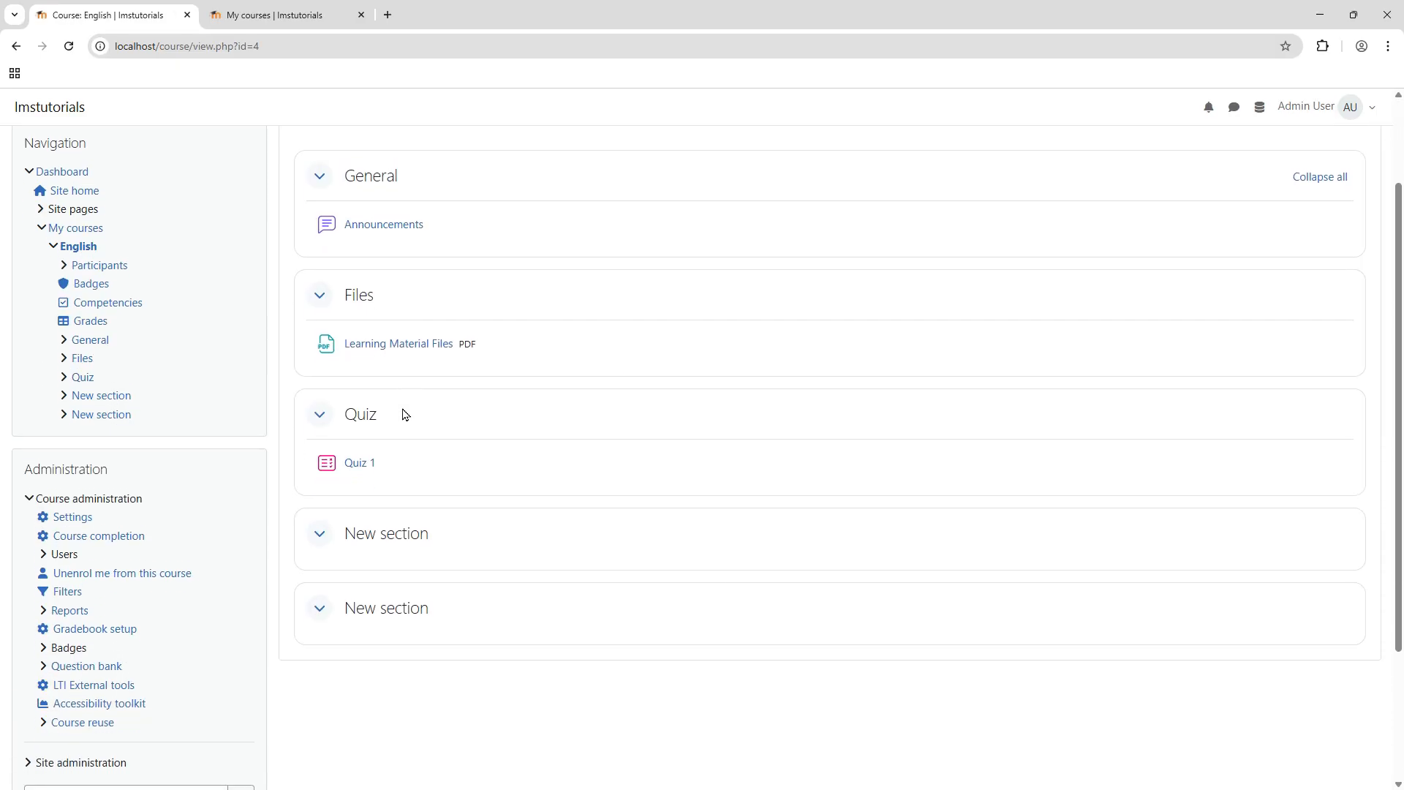
pyautogui.scroll(-3, 403, 413)
pyautogui.scroll(5, 579, 510)
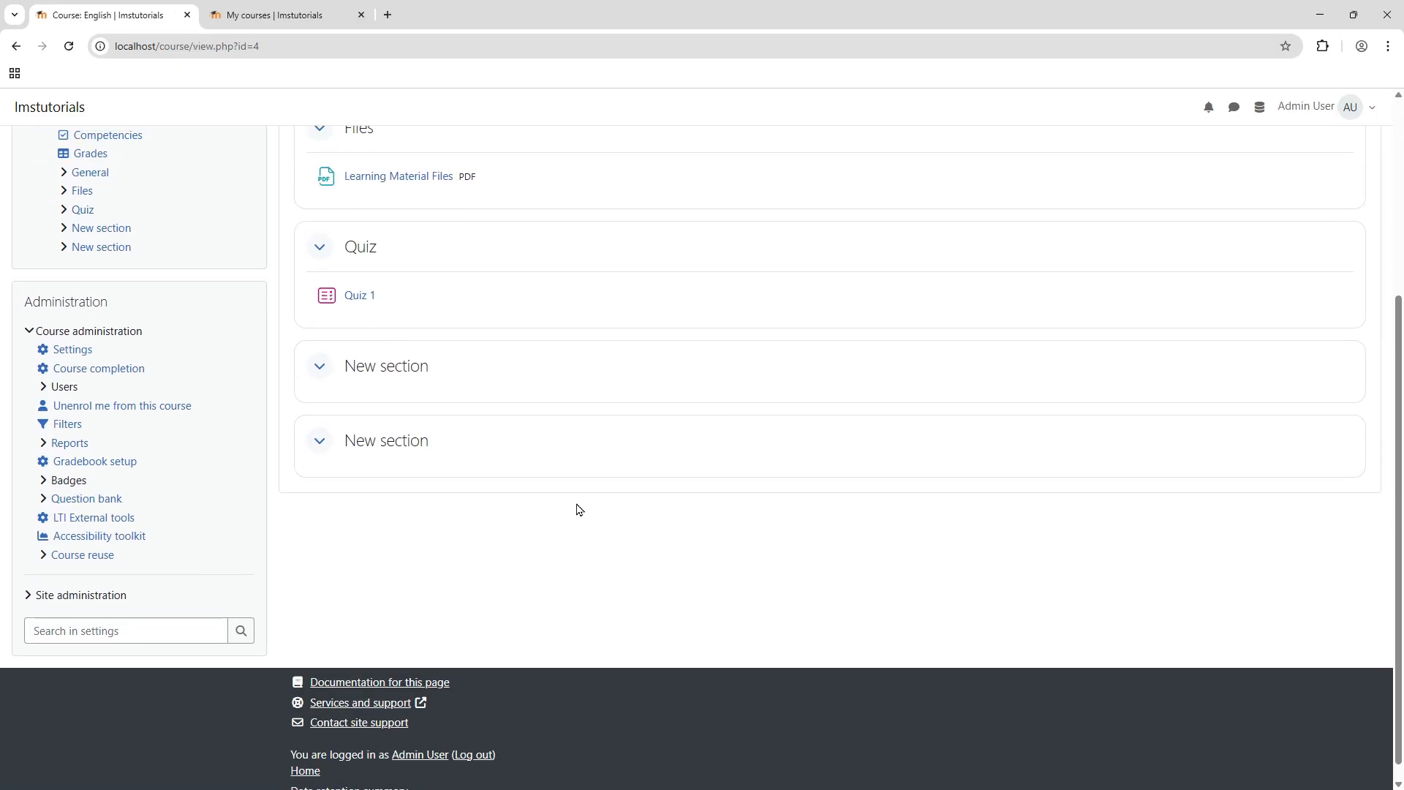
# Step: Unenrol the admin account from the English course's participants
pyautogui.click(99, 388)
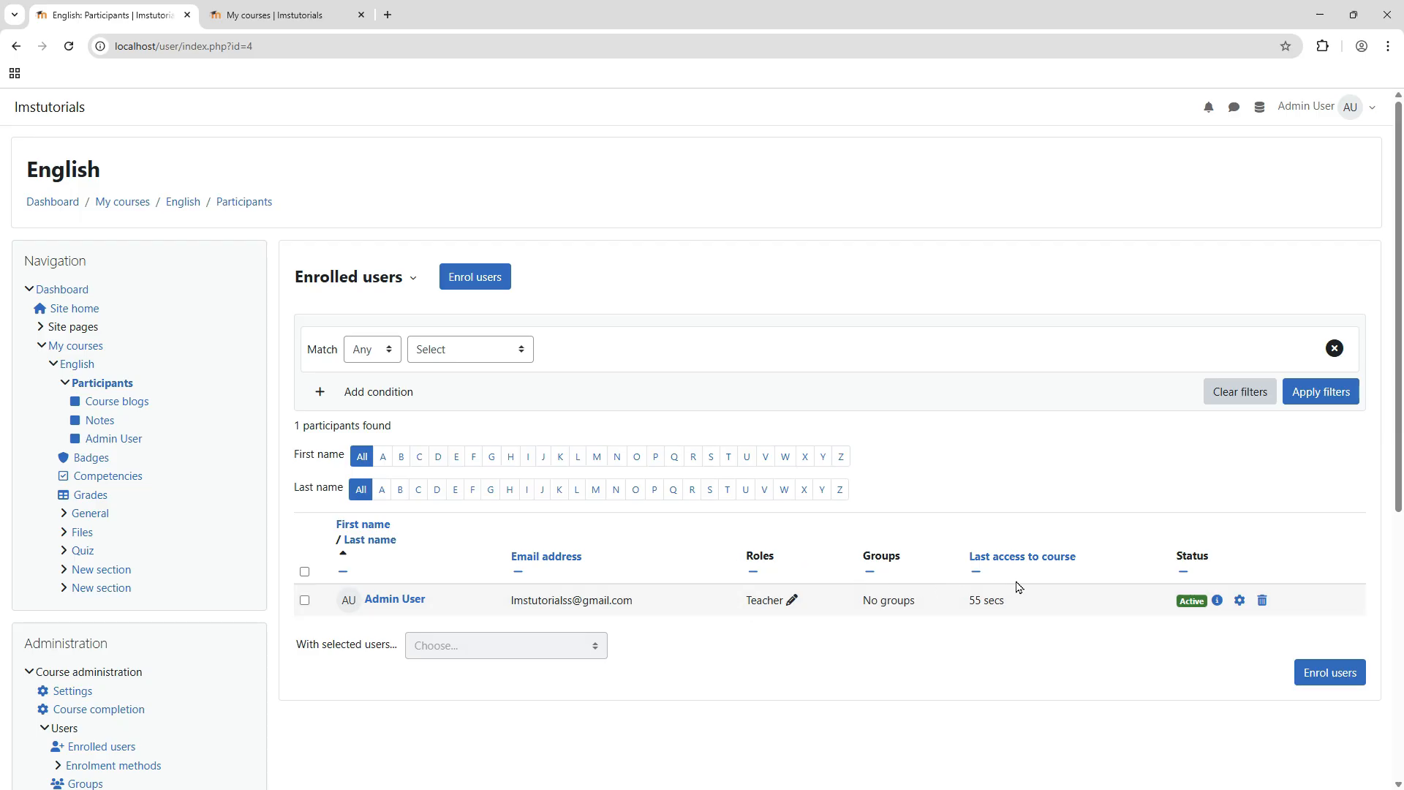
pyautogui.click(1354, 111)
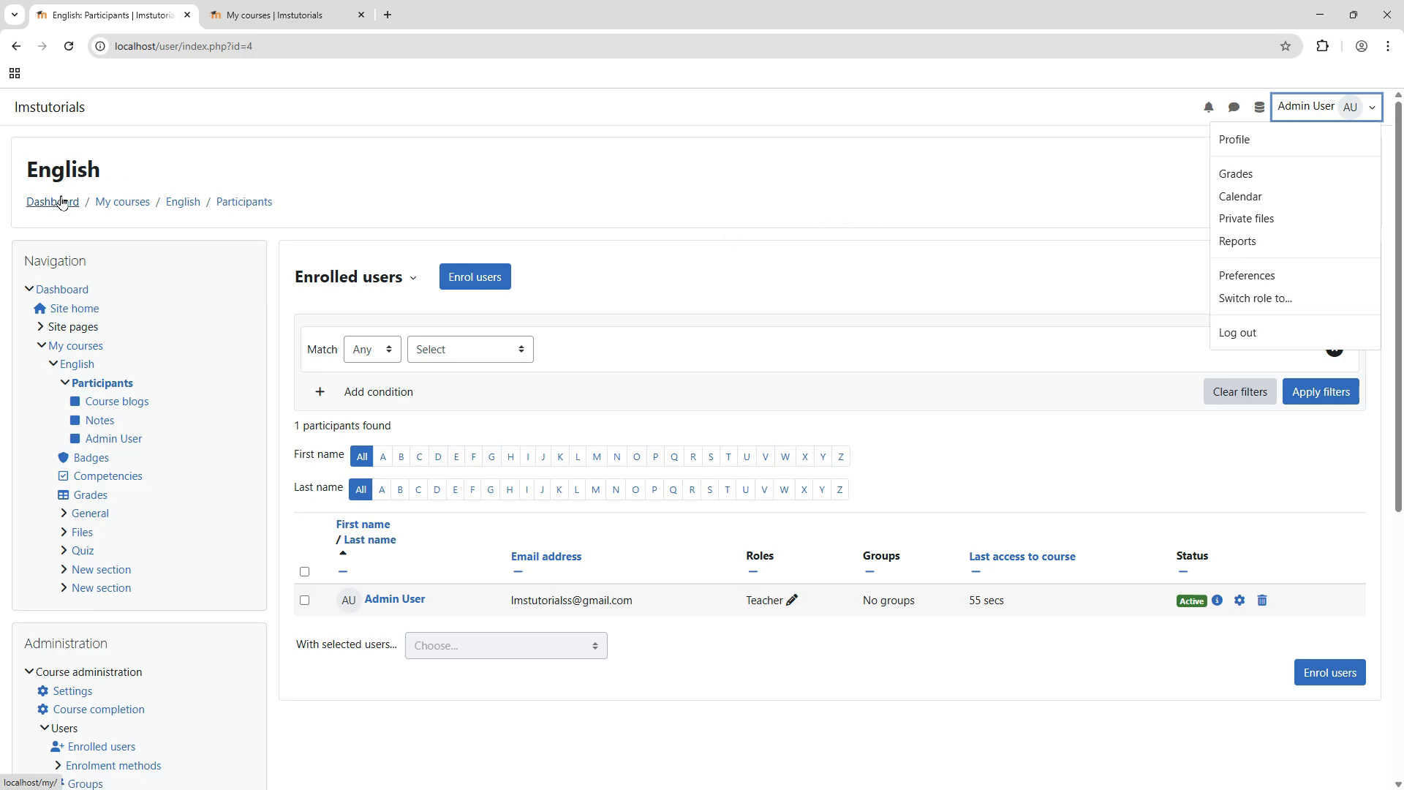
pyautogui.click(1264, 601)
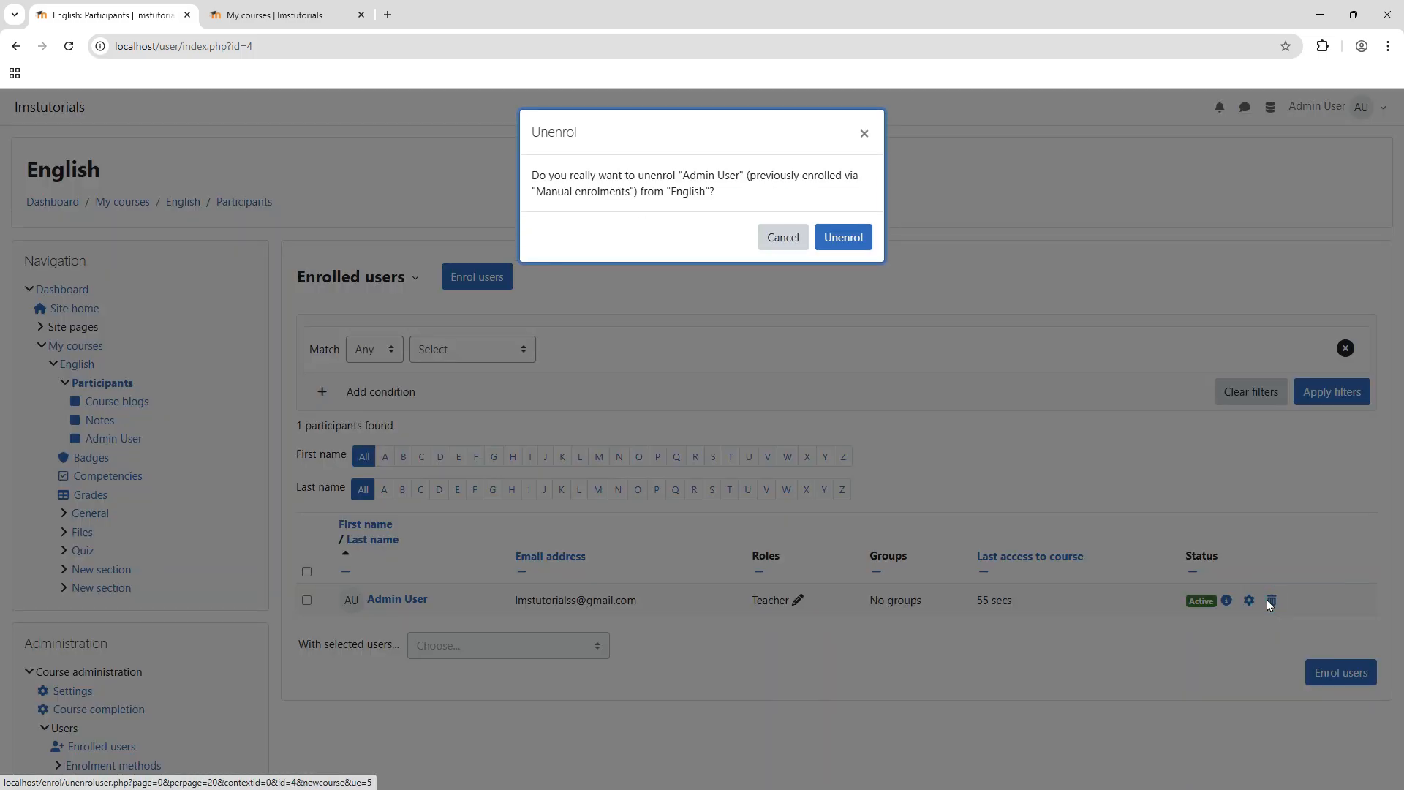
pyautogui.click(844, 237)
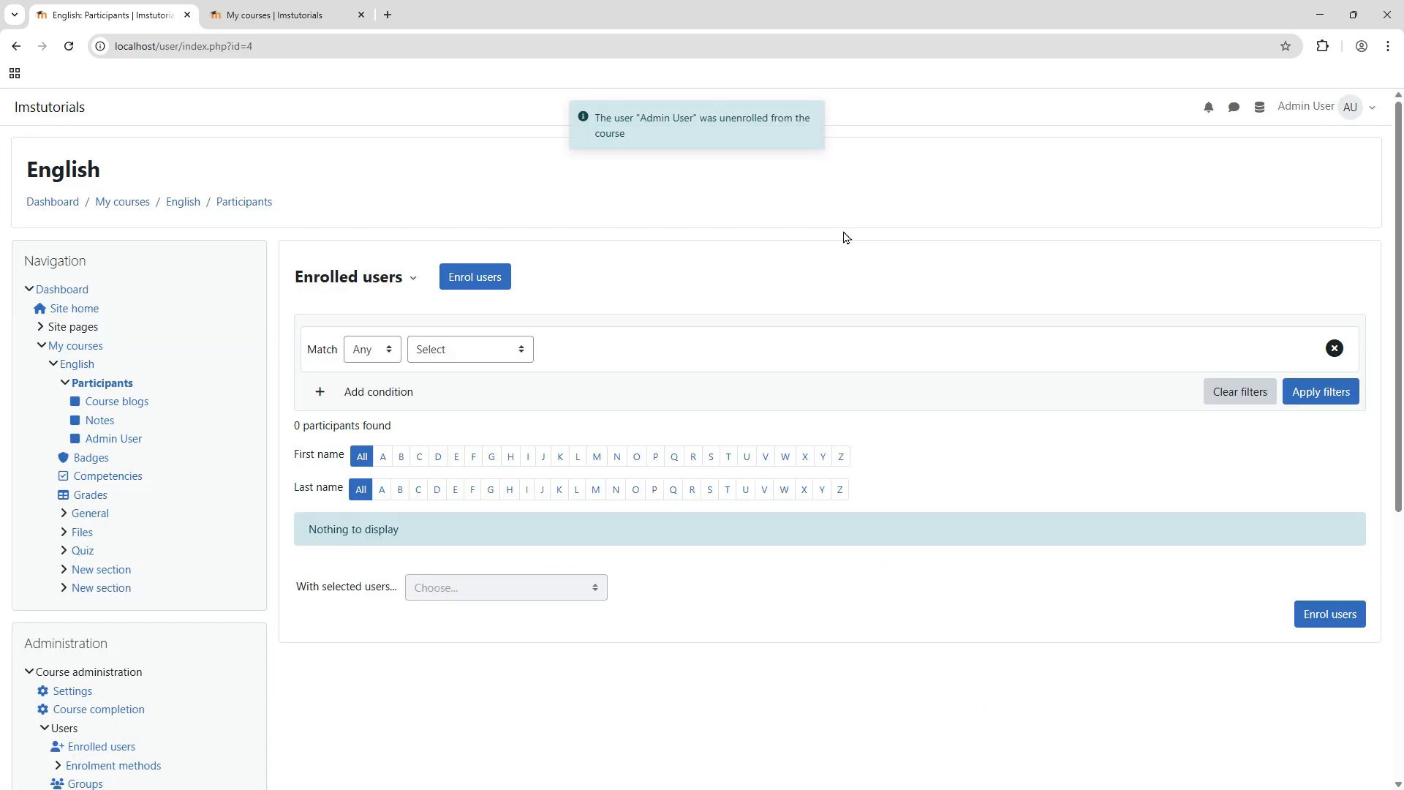
# Step: Open the Grade 1 category from the site's course list and examine the English course's image and summary under the Student role
pyautogui.click(53, 202)
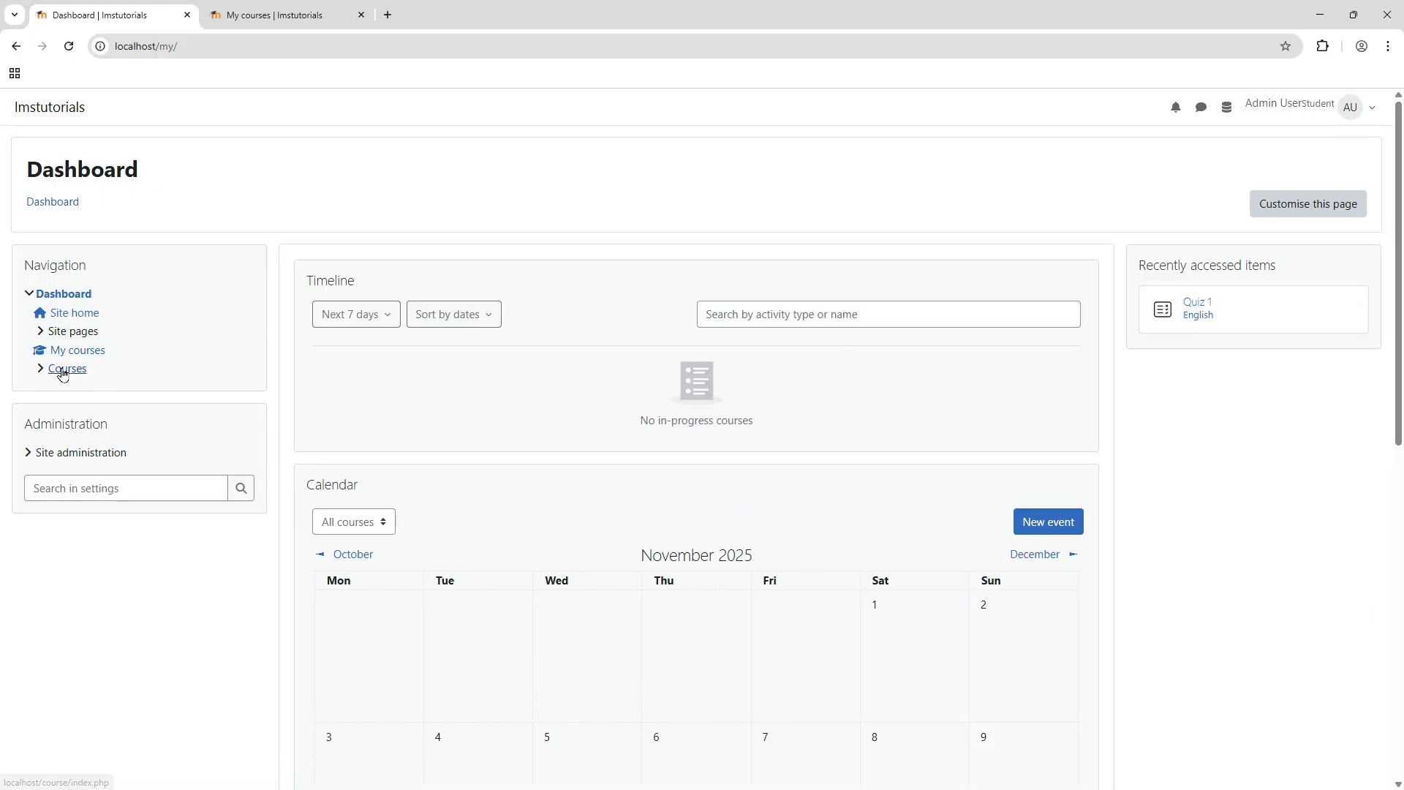
pyautogui.click(65, 368)
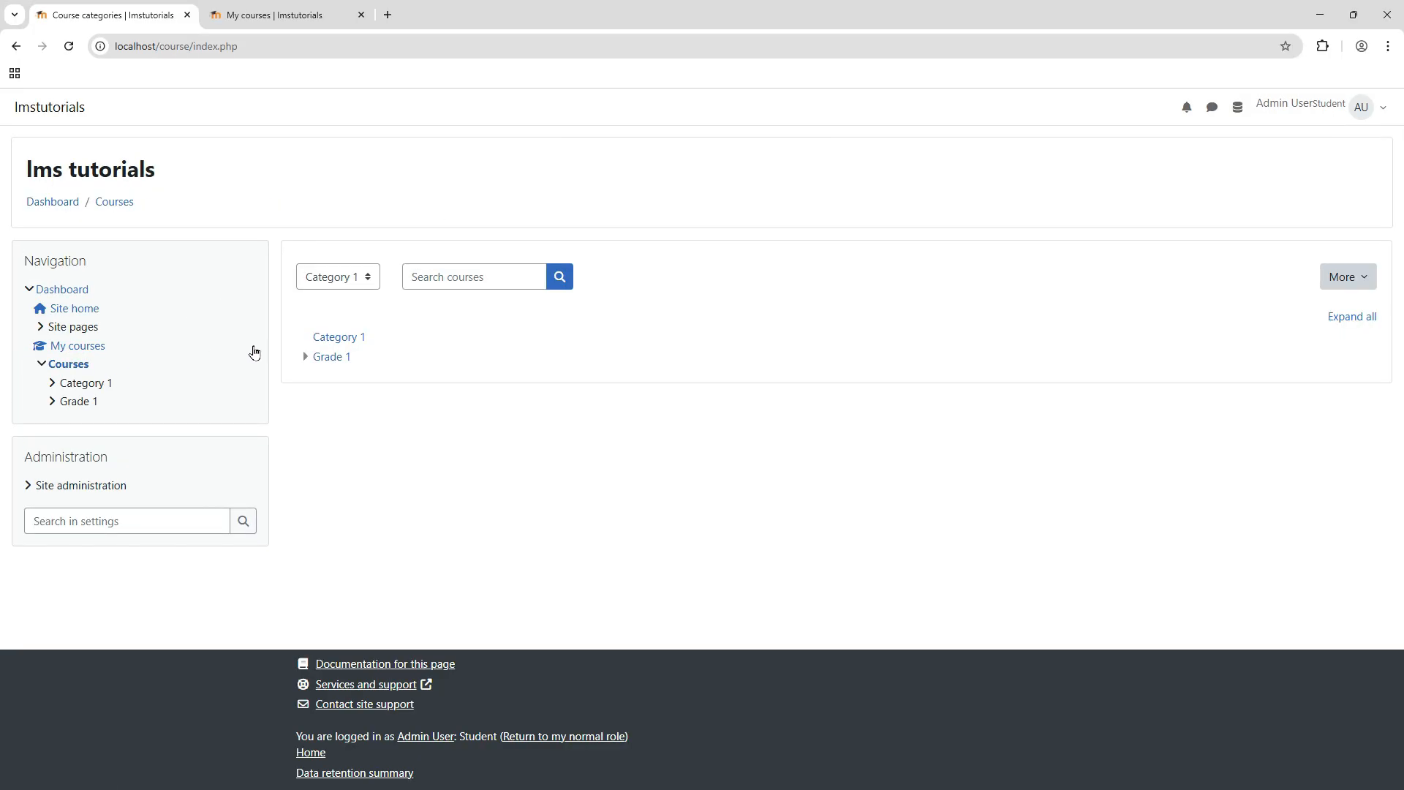
pyautogui.click(333, 359)
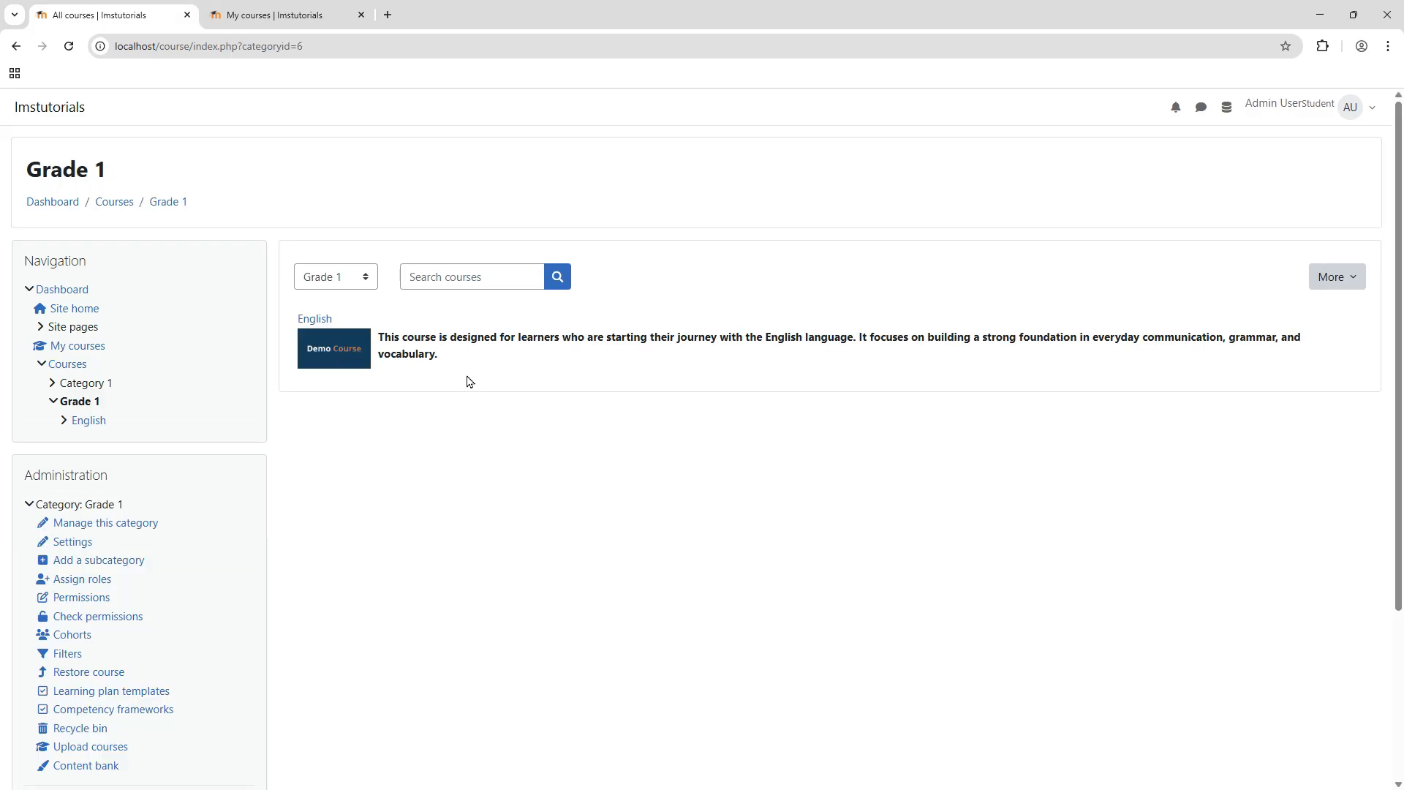
pyautogui.tripleClick(417, 333)
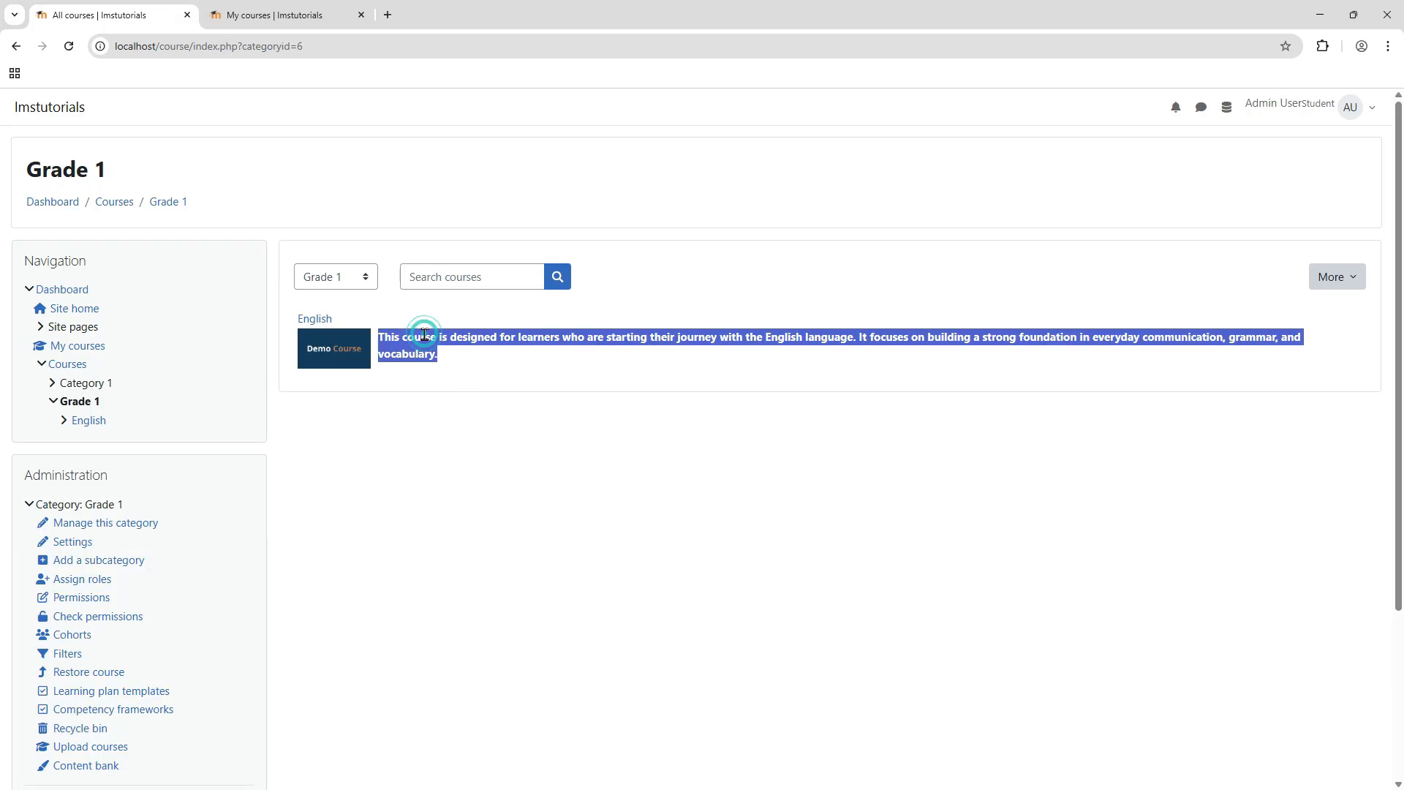
pyautogui.click(487, 362)
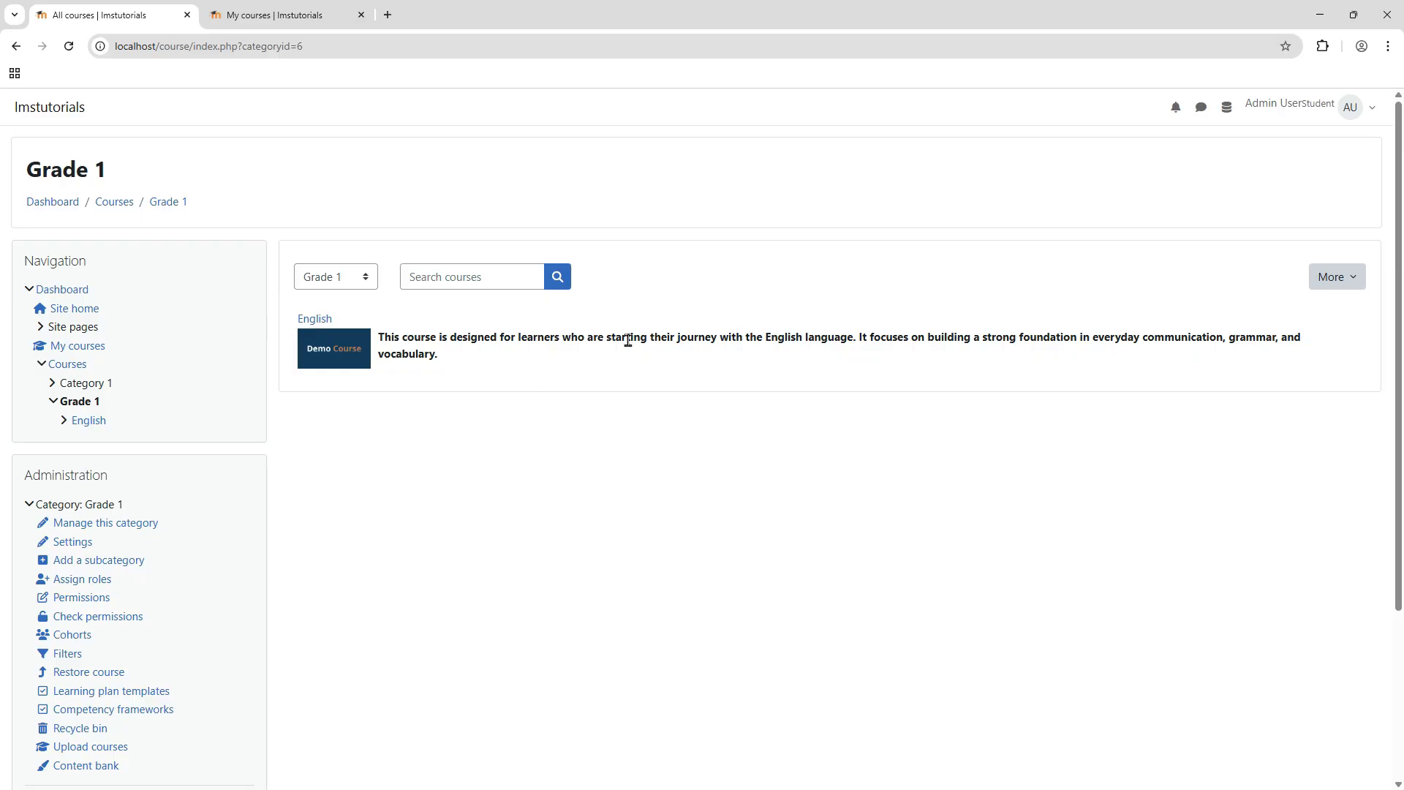
# Step: Return the admin account from the Student role to its normal role
pyautogui.click(1353, 107)
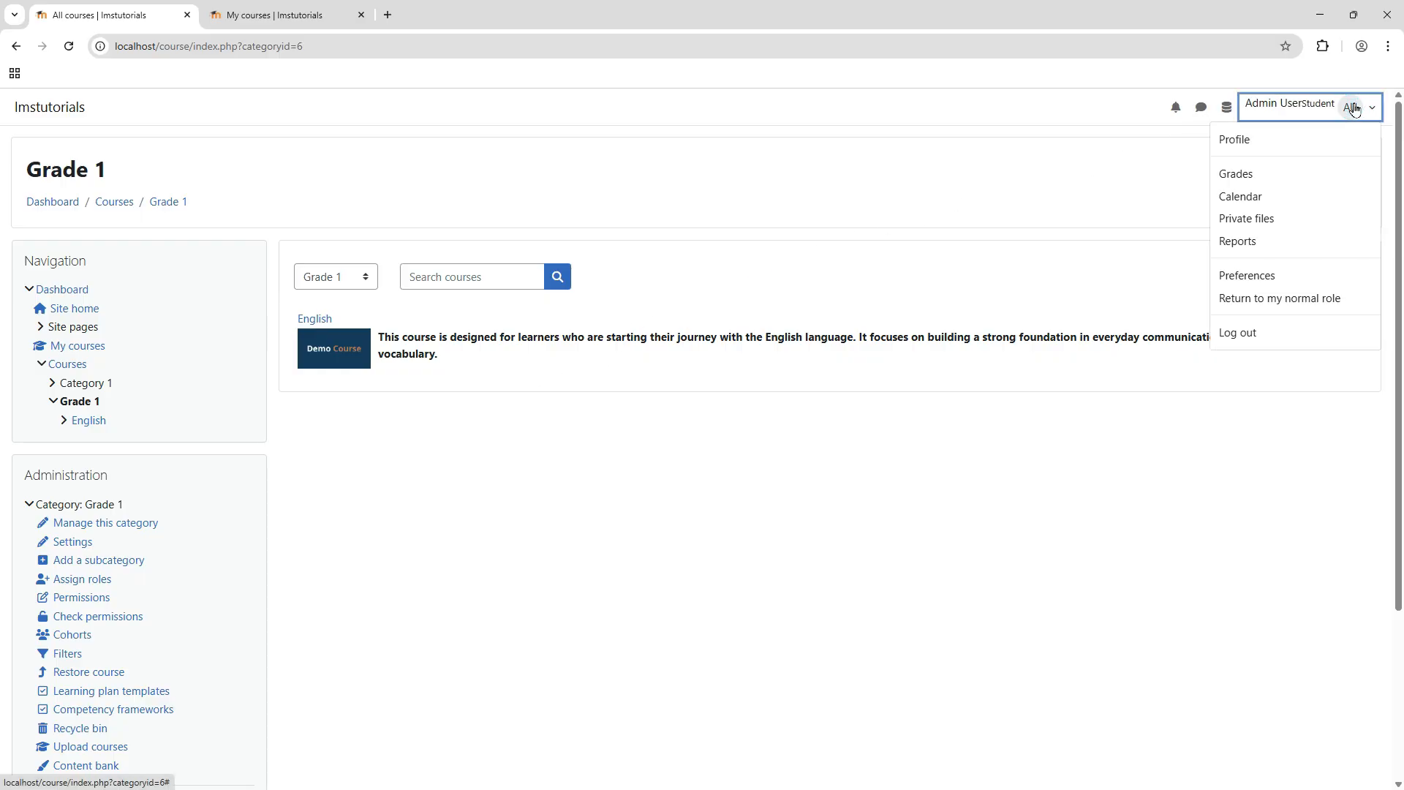
pyautogui.click(1312, 310)
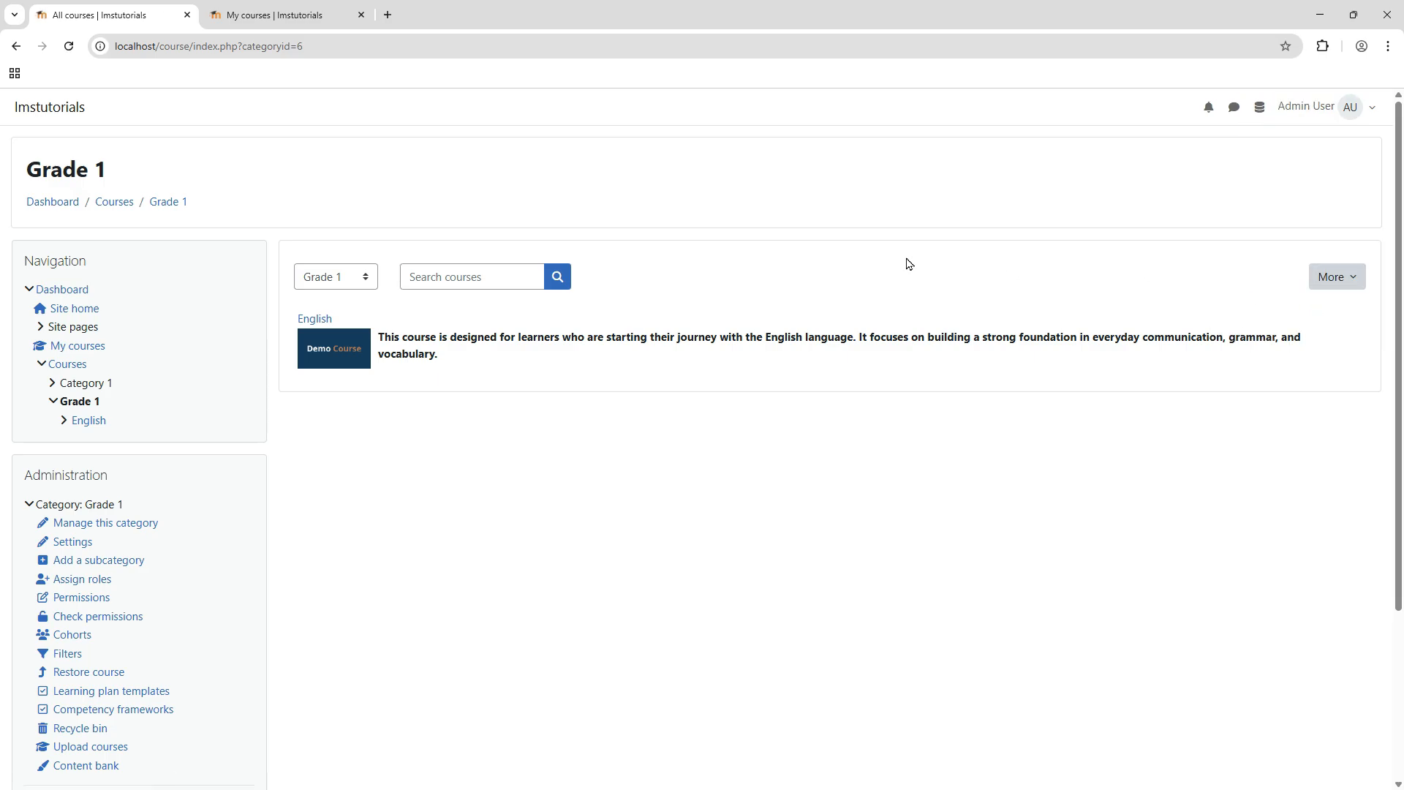
pyautogui.click(1336, 109)
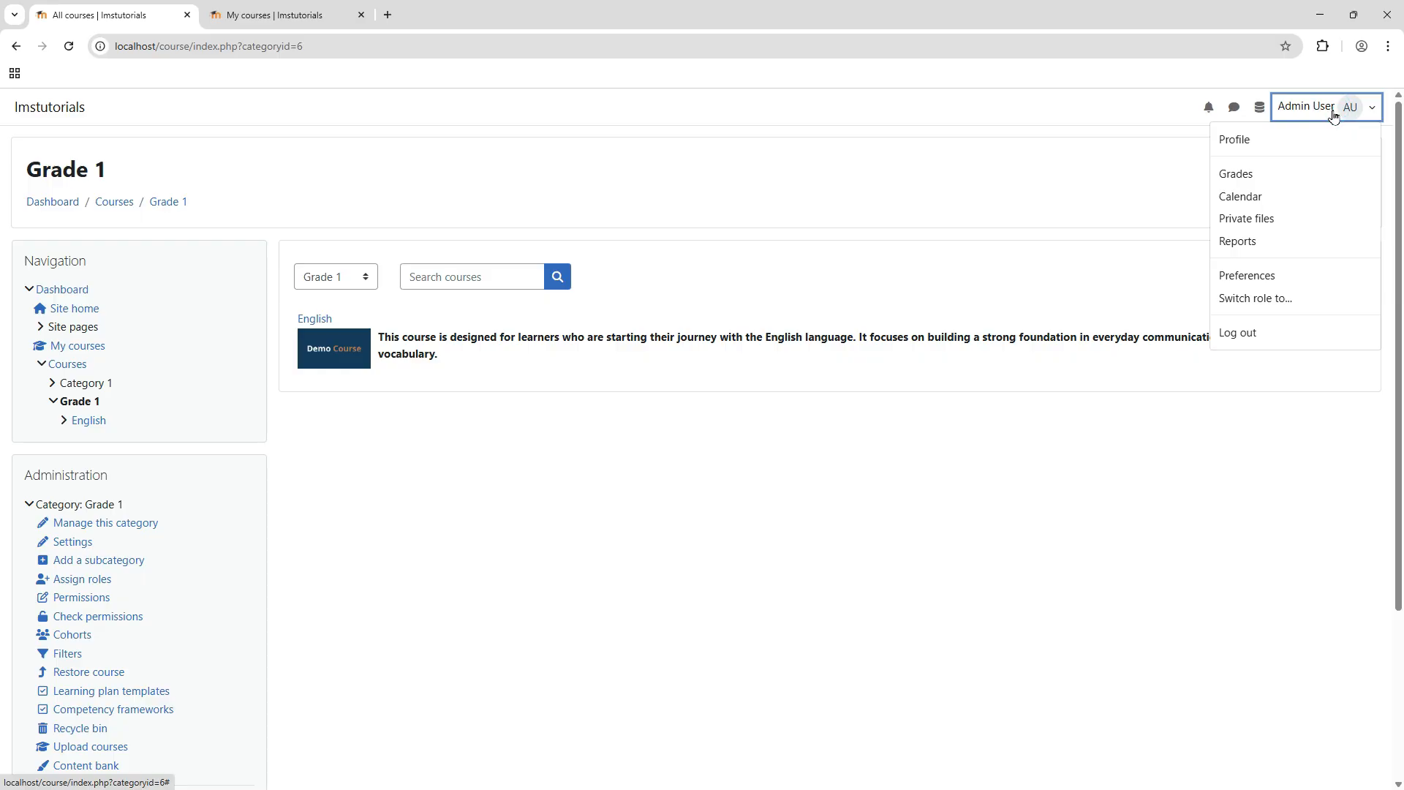
pyautogui.click(550, 236)
# Step: Browse the course tree from the dashboard to the Grade 1 category and open the English course
pyautogui.click(56, 203)
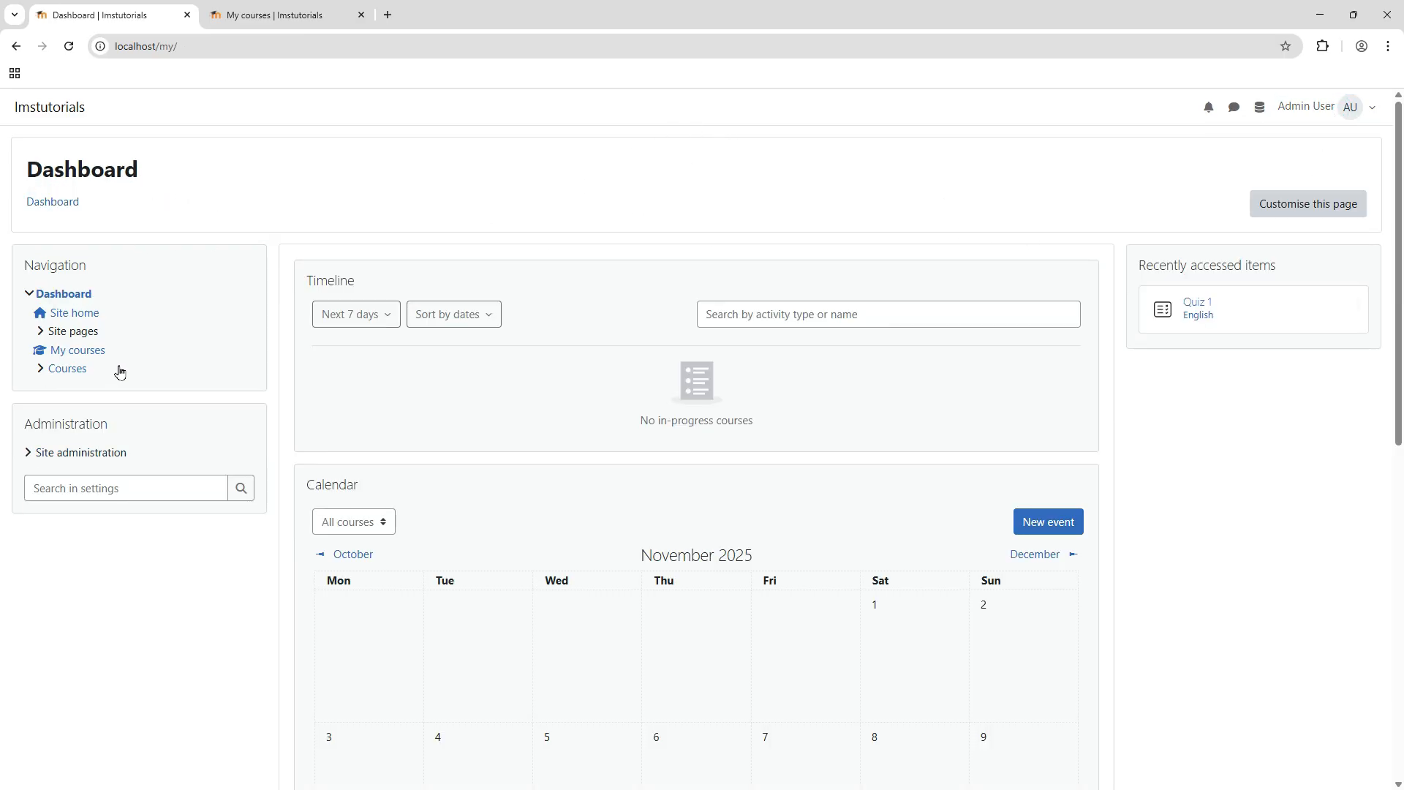
pyautogui.click(66, 368)
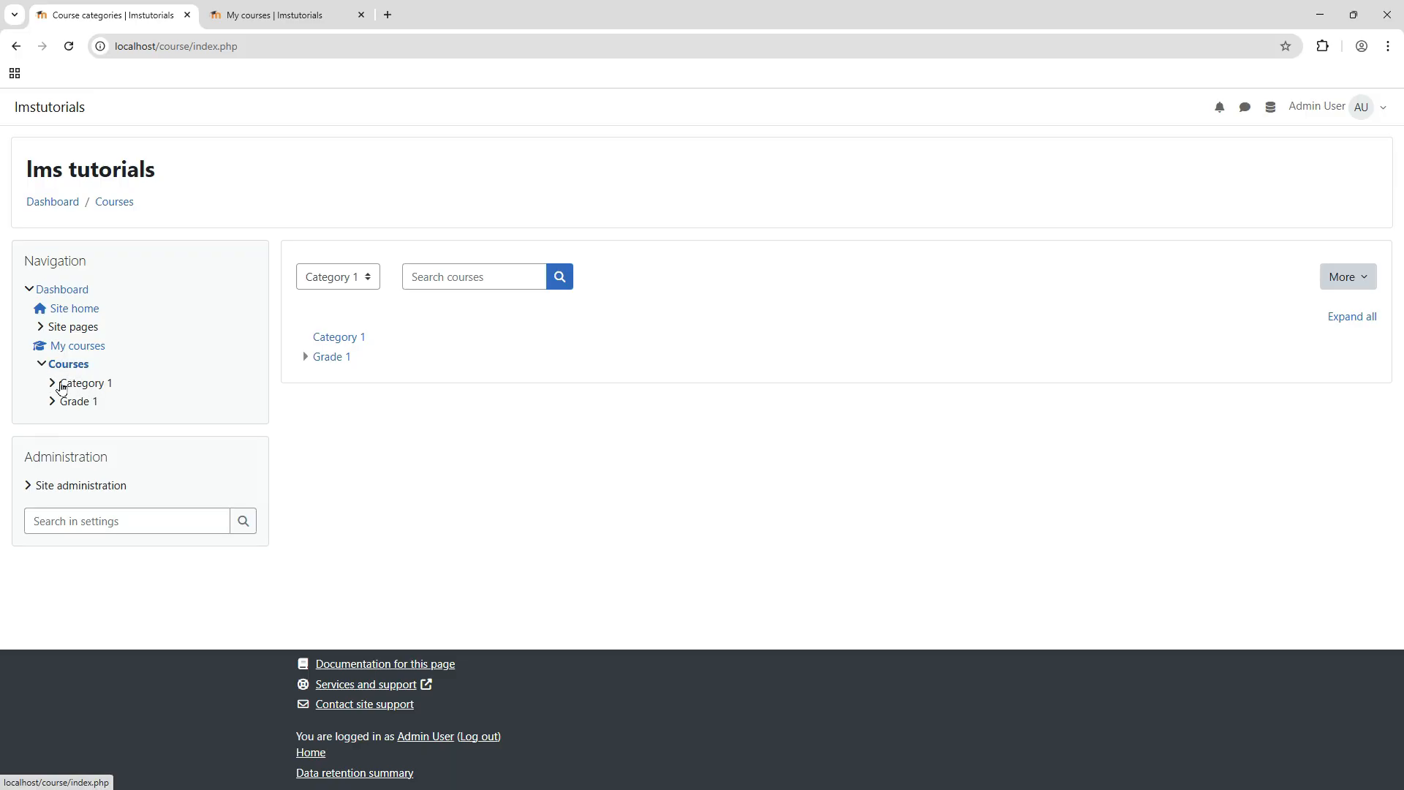
pyautogui.click(63, 387)
pyautogui.click(52, 408)
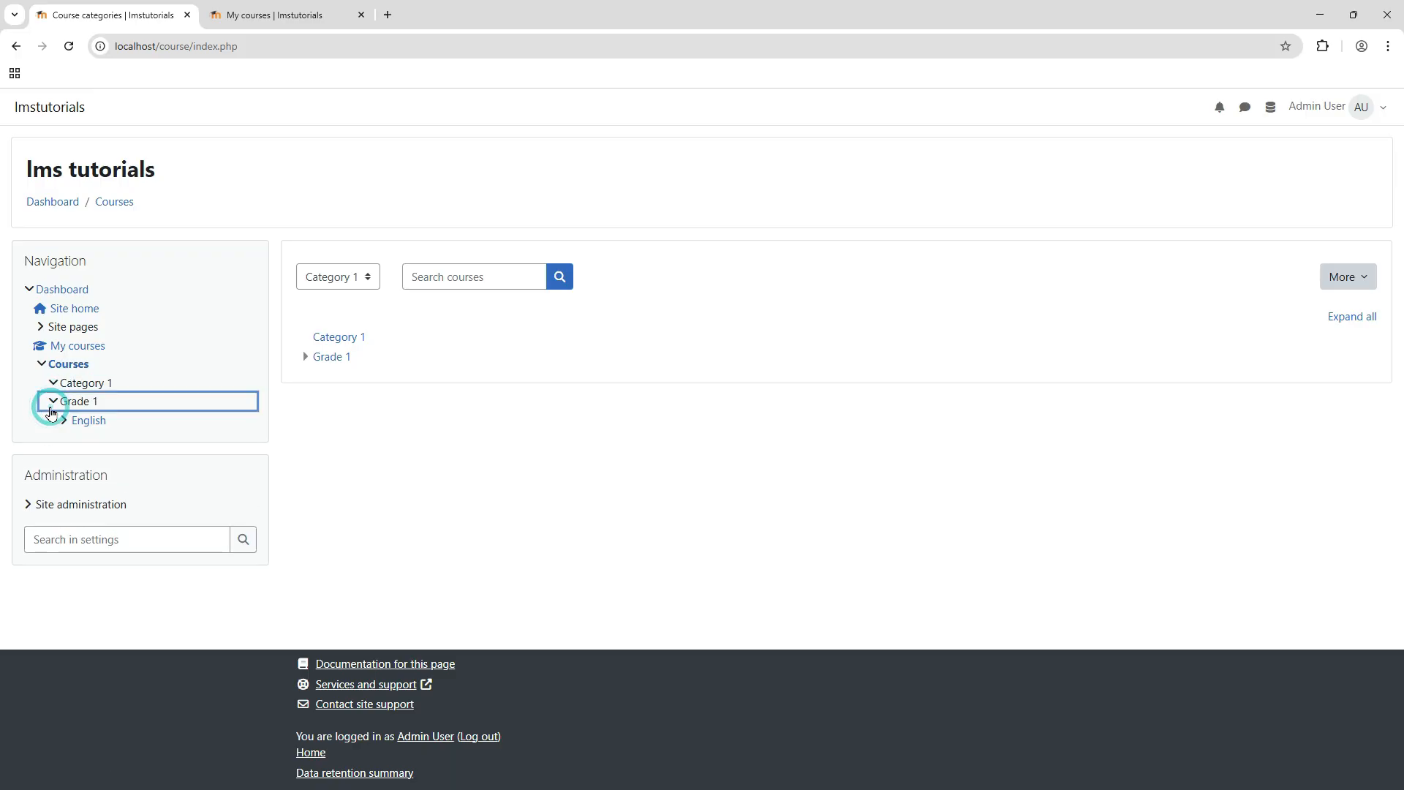
pyautogui.click(64, 422)
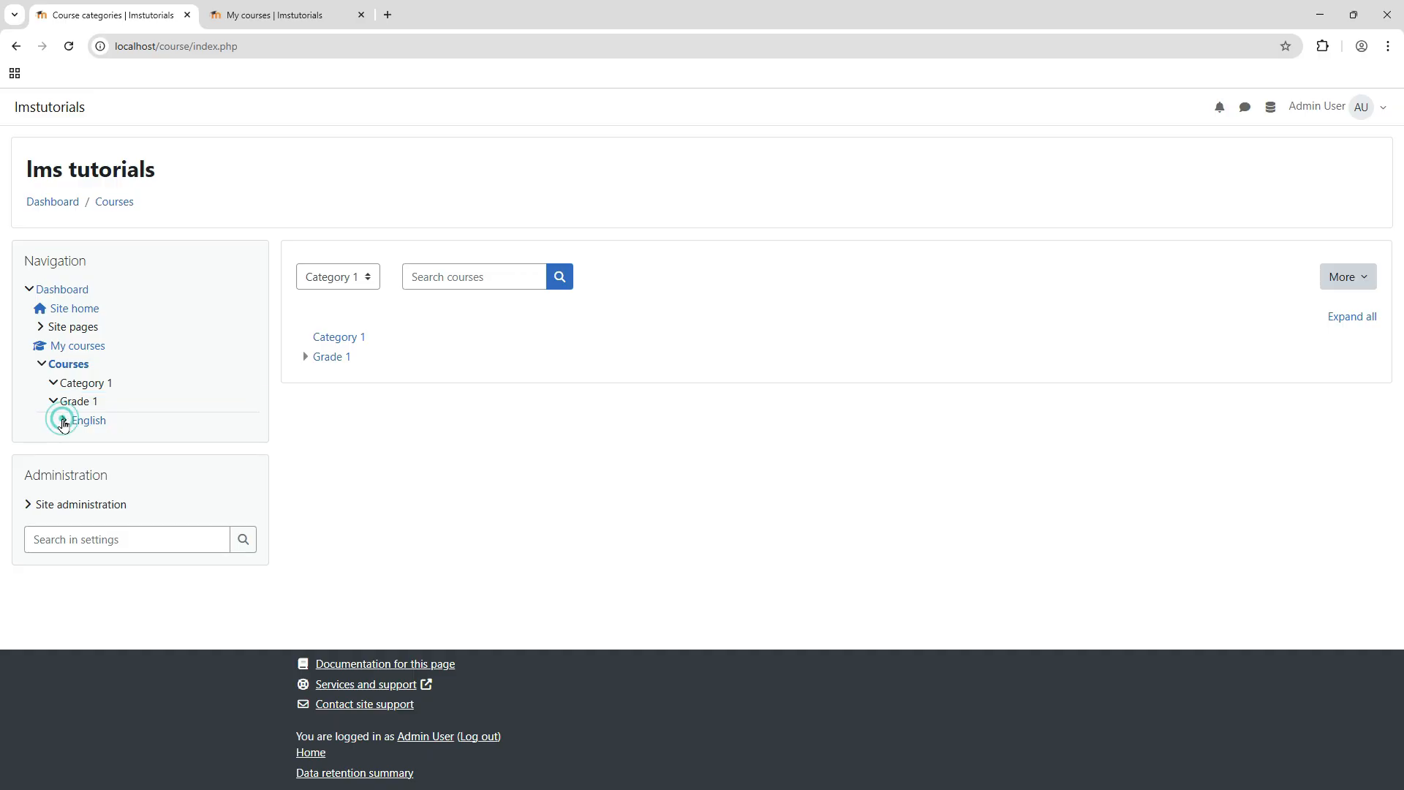
pyautogui.click(87, 423)
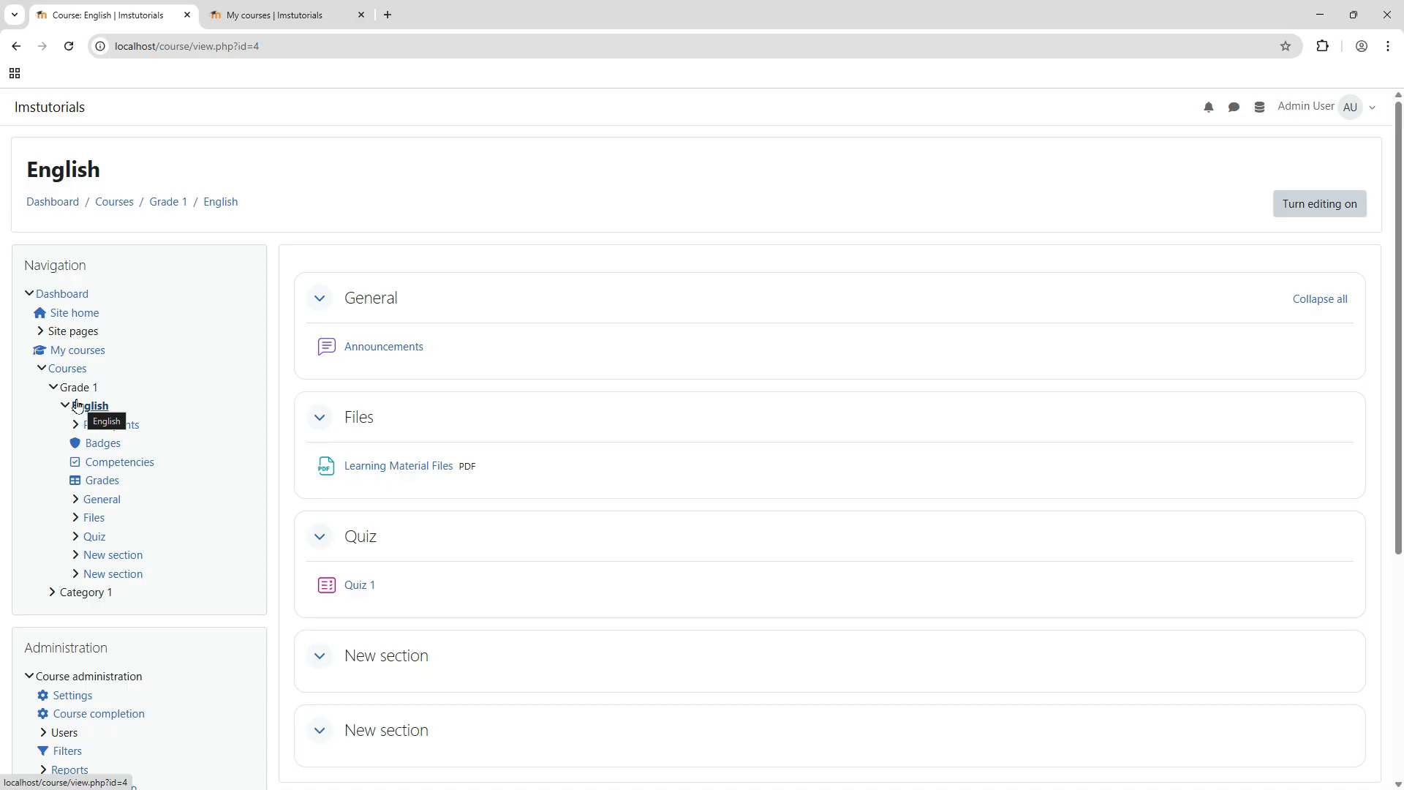
# Step: Switch the admin account's role to Student from within the English course
pyautogui.click(1351, 108)
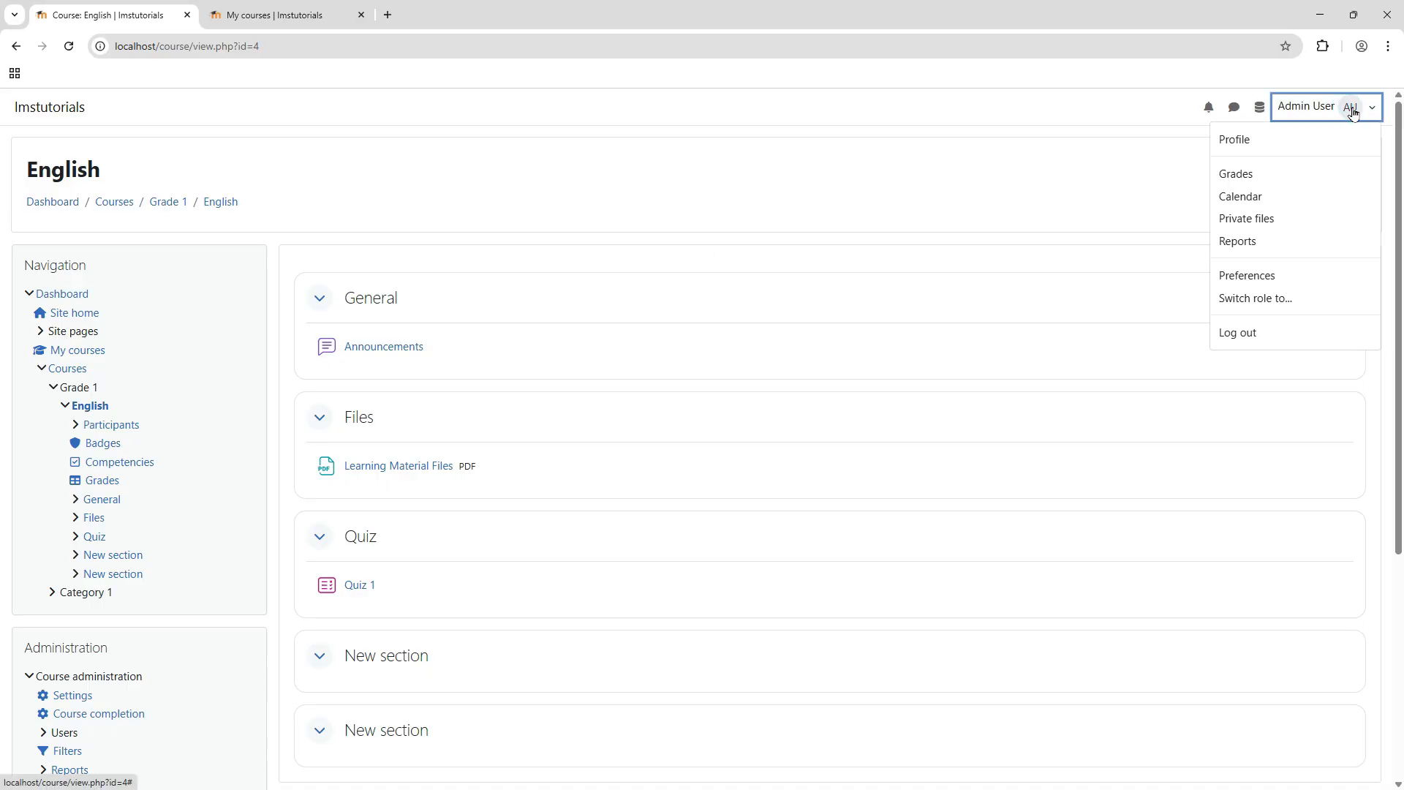
pyautogui.click(1267, 299)
pyautogui.click(334, 499)
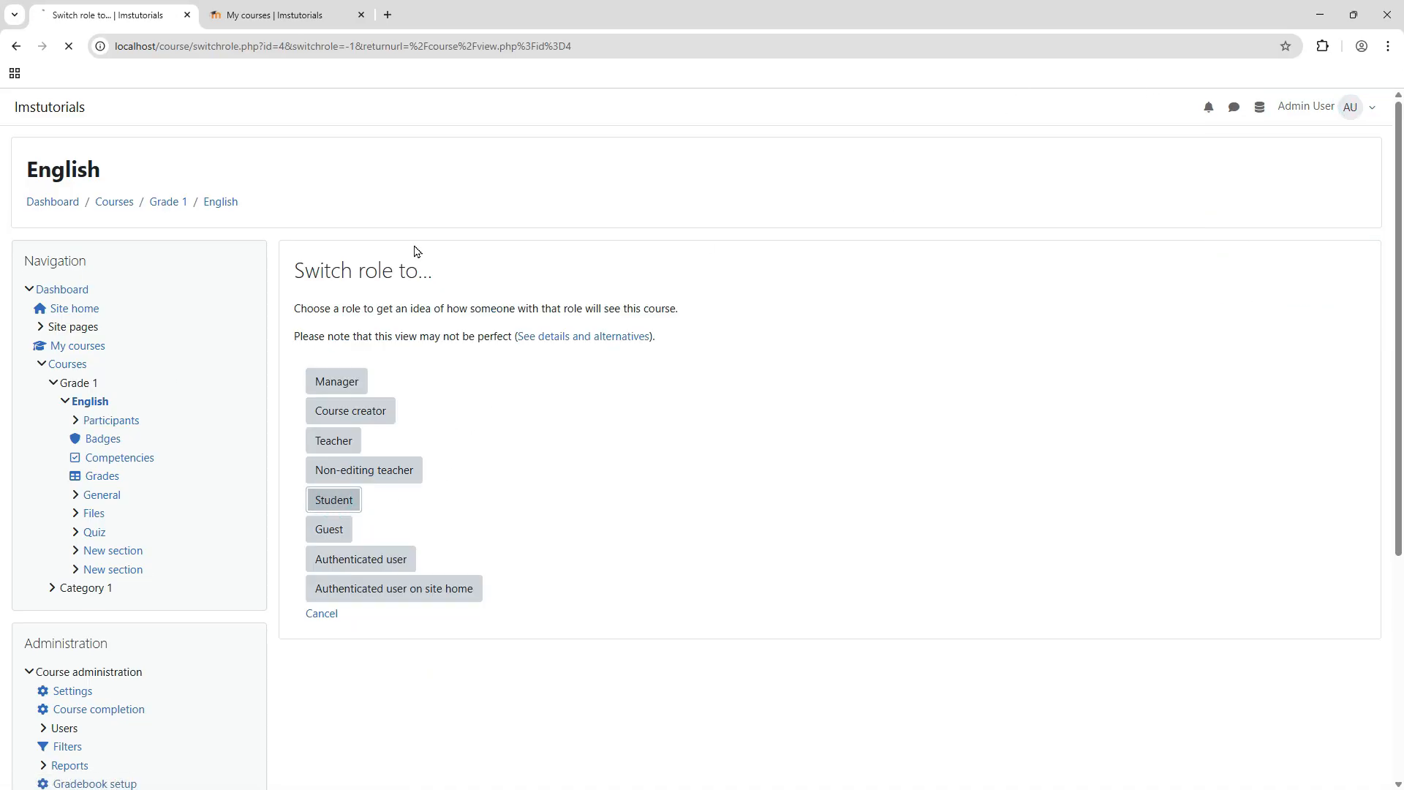
# Step: Go back to the Grade 1 category listing and review its management options and the English course's image and summary
pyautogui.click(48, 204)
pyautogui.click(67, 367)
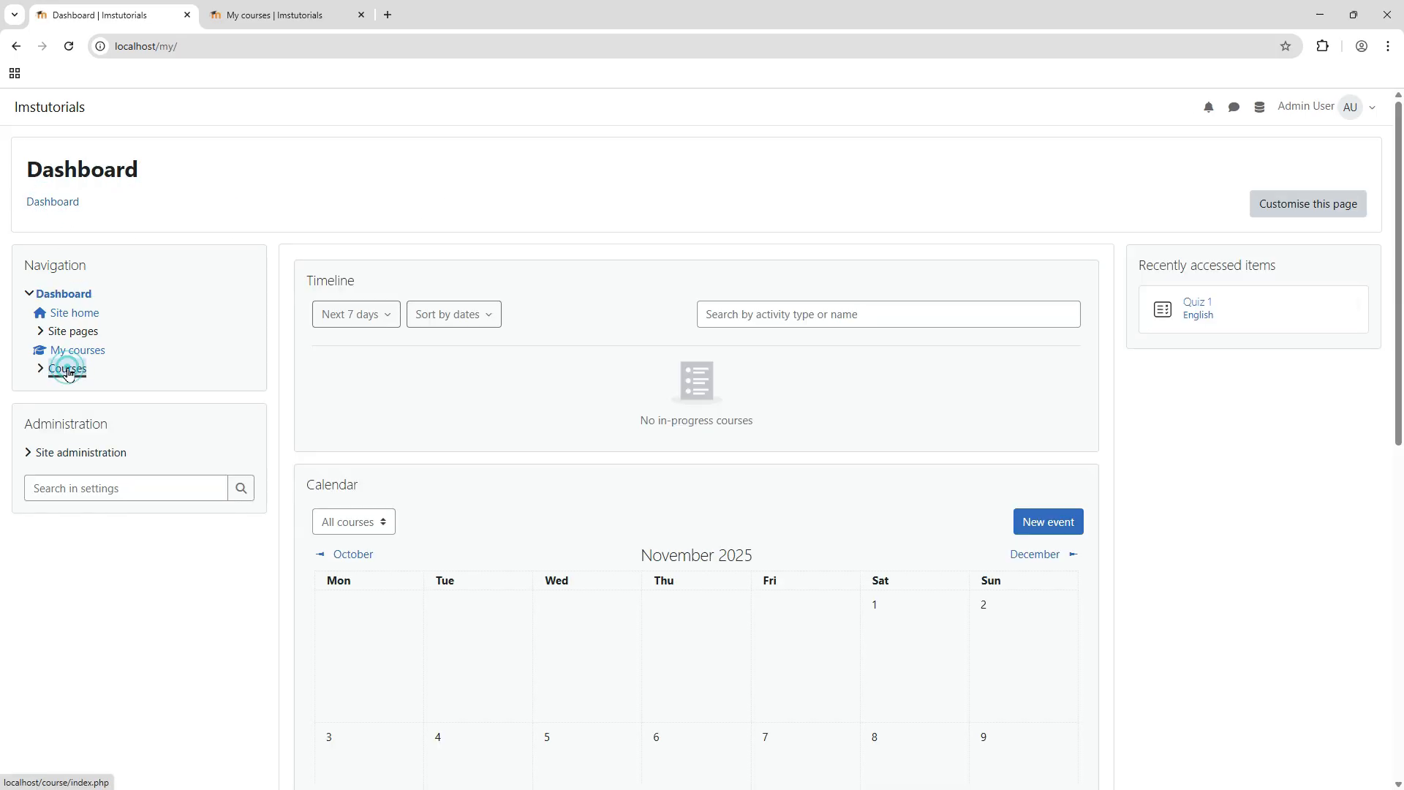
pyautogui.click(332, 357)
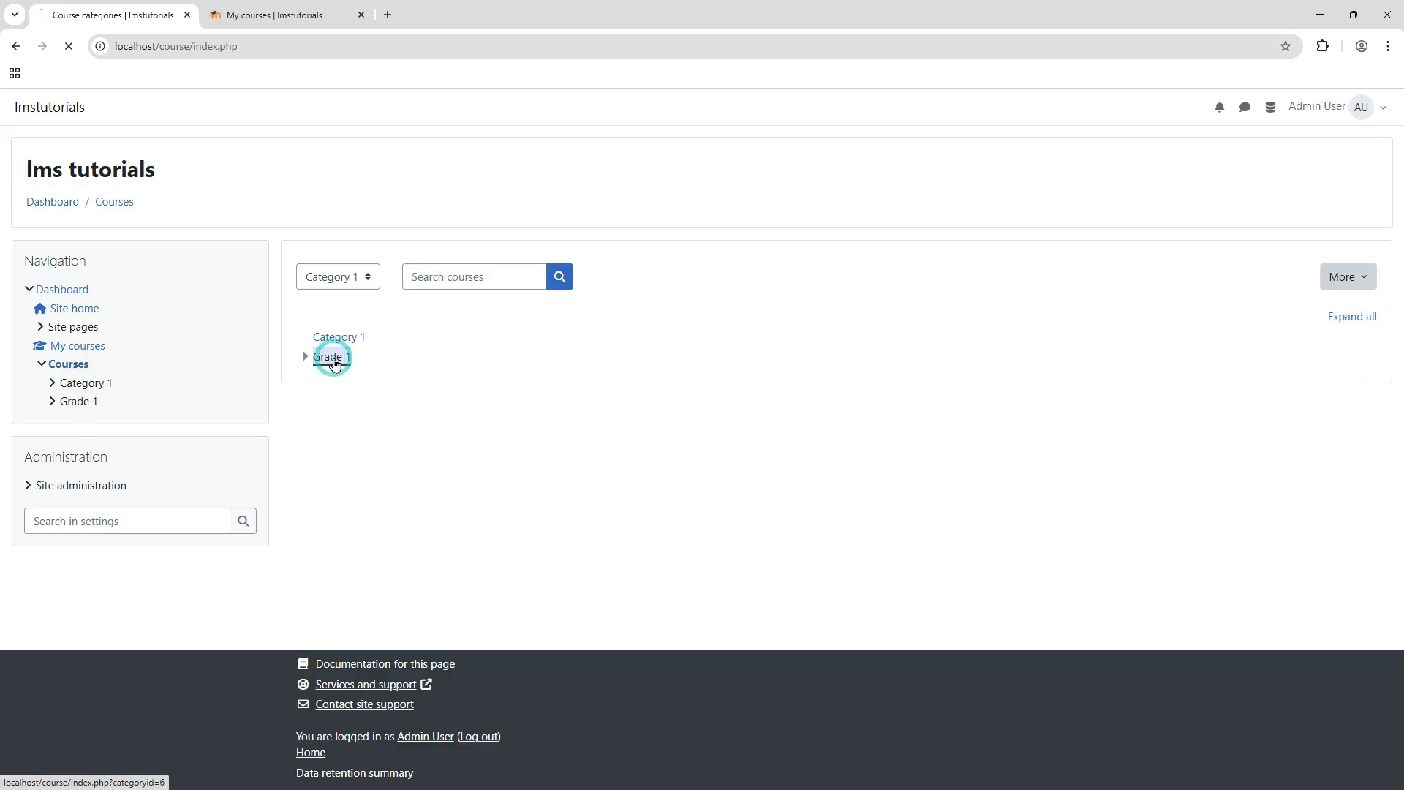
pyautogui.click(444, 346)
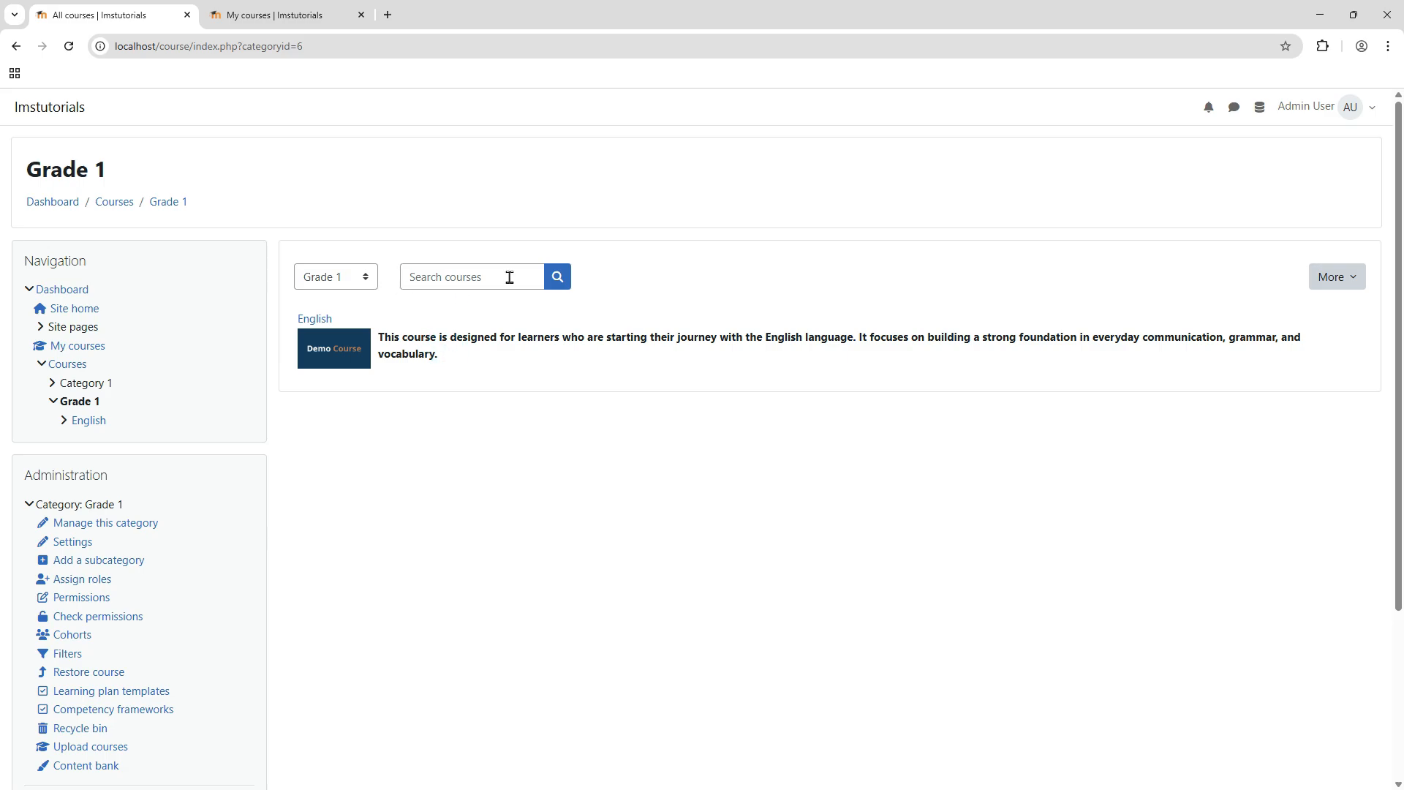
pyautogui.click(1318, 286)
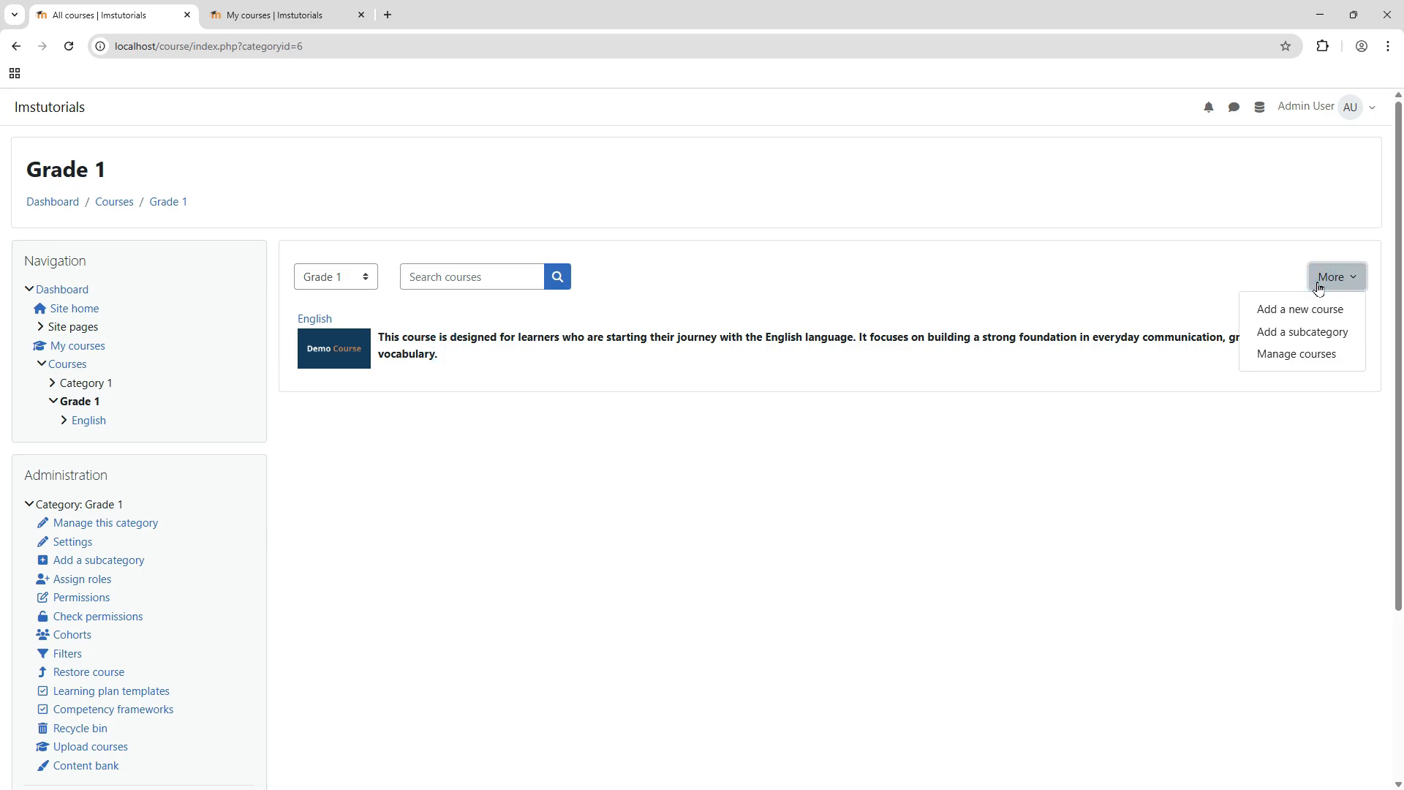
pyautogui.click(1185, 223)
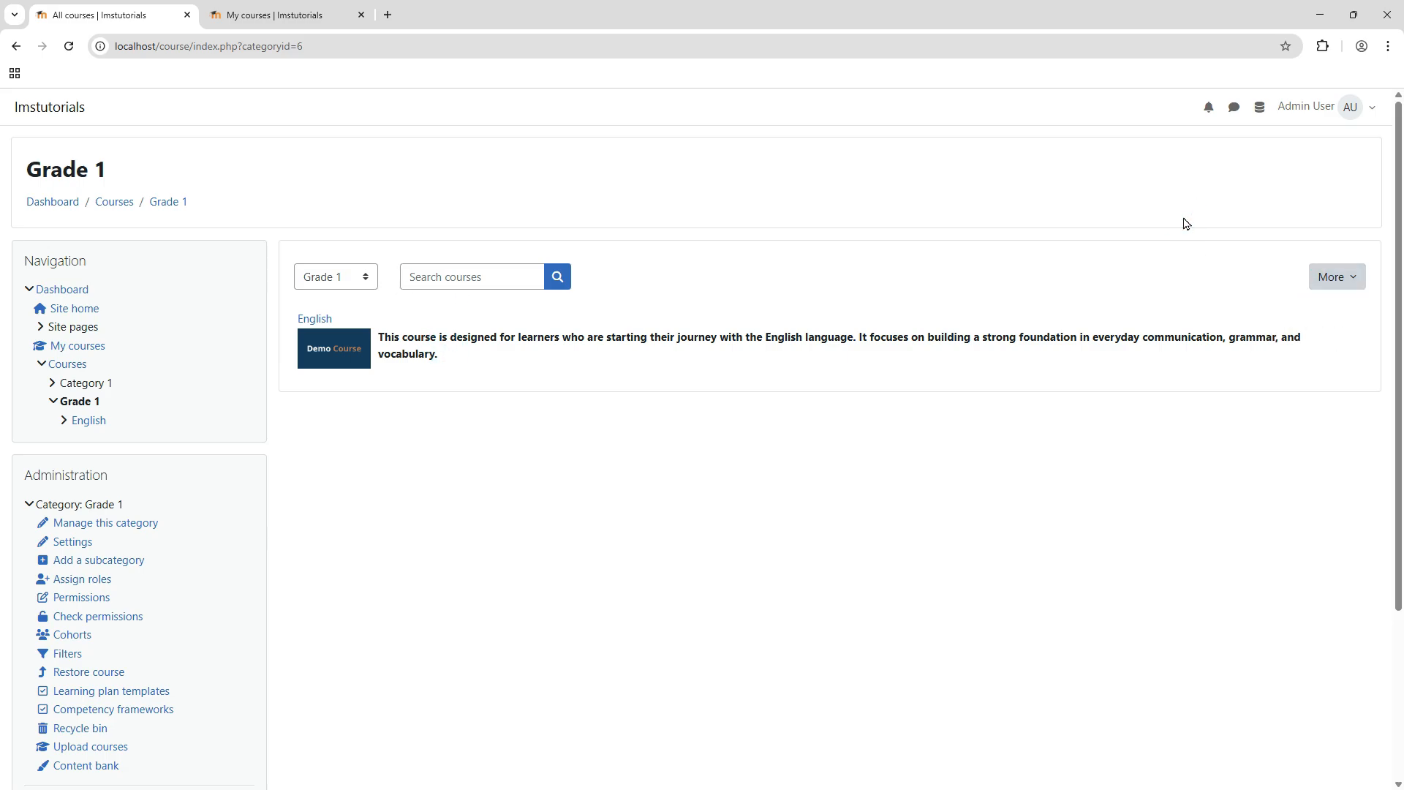
pyautogui.tripleClick(626, 340)
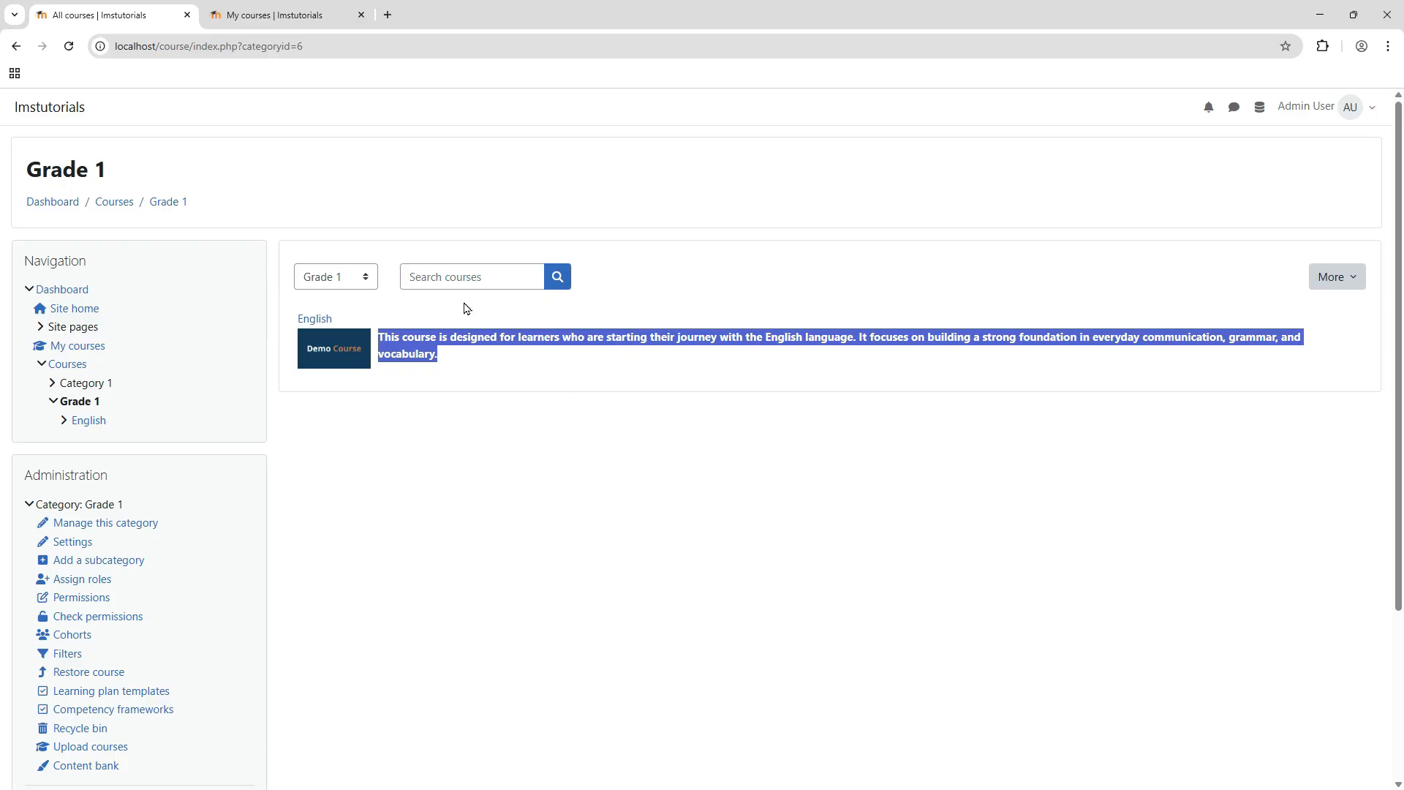
# Step: Log out of the admin account and check the English course under Available courses on the home page
pyautogui.click(1347, 108)
pyautogui.click(1263, 332)
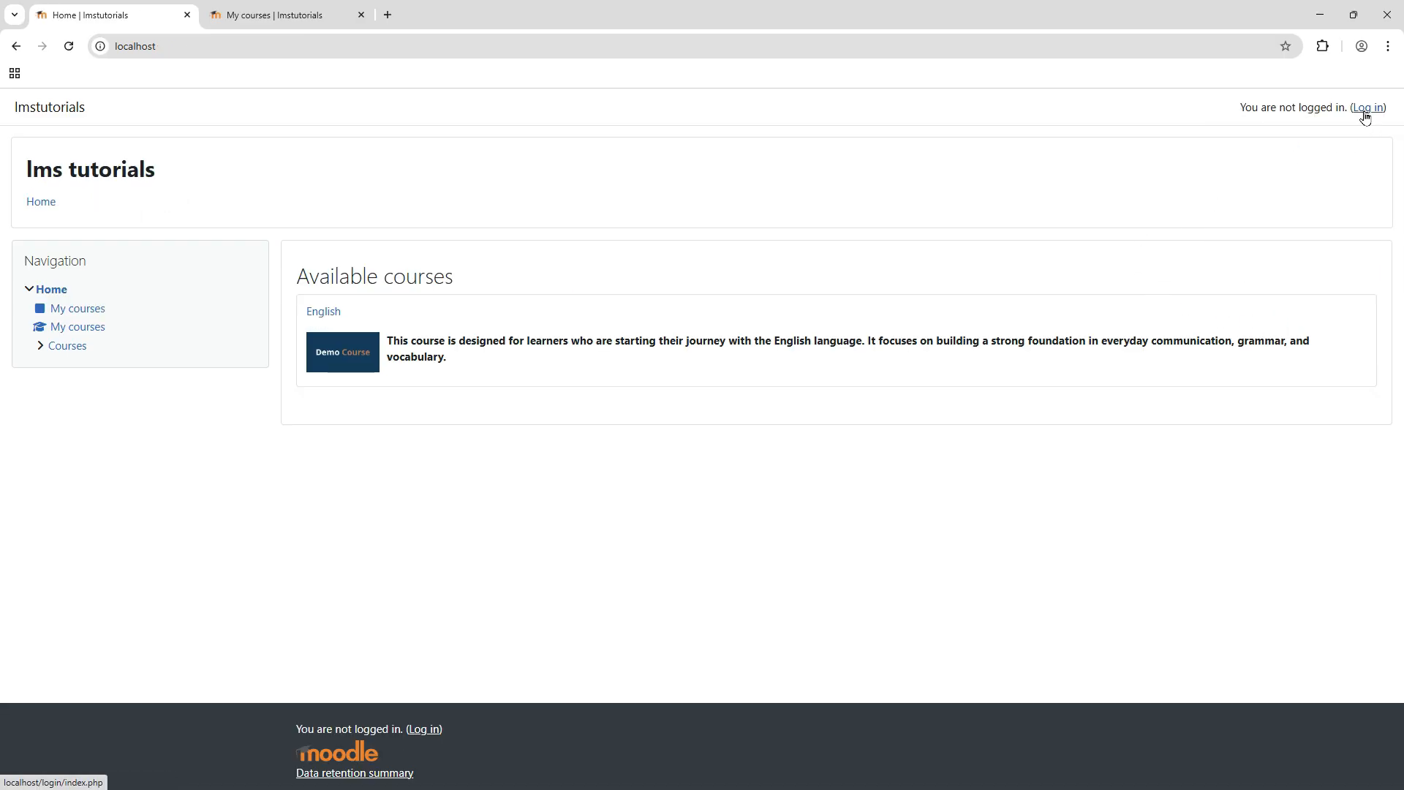
pyautogui.tripleClick(407, 276)
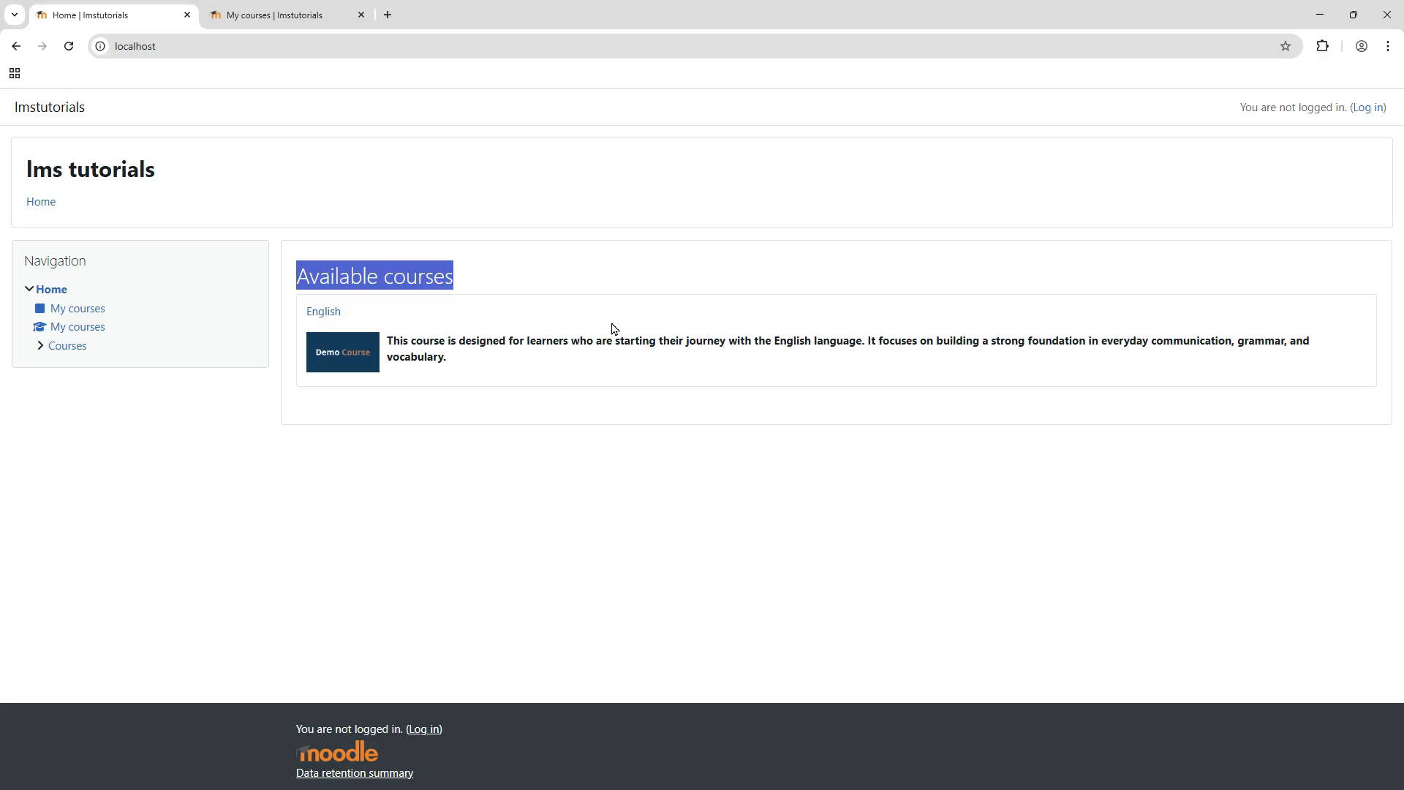
pyautogui.click(494, 369)
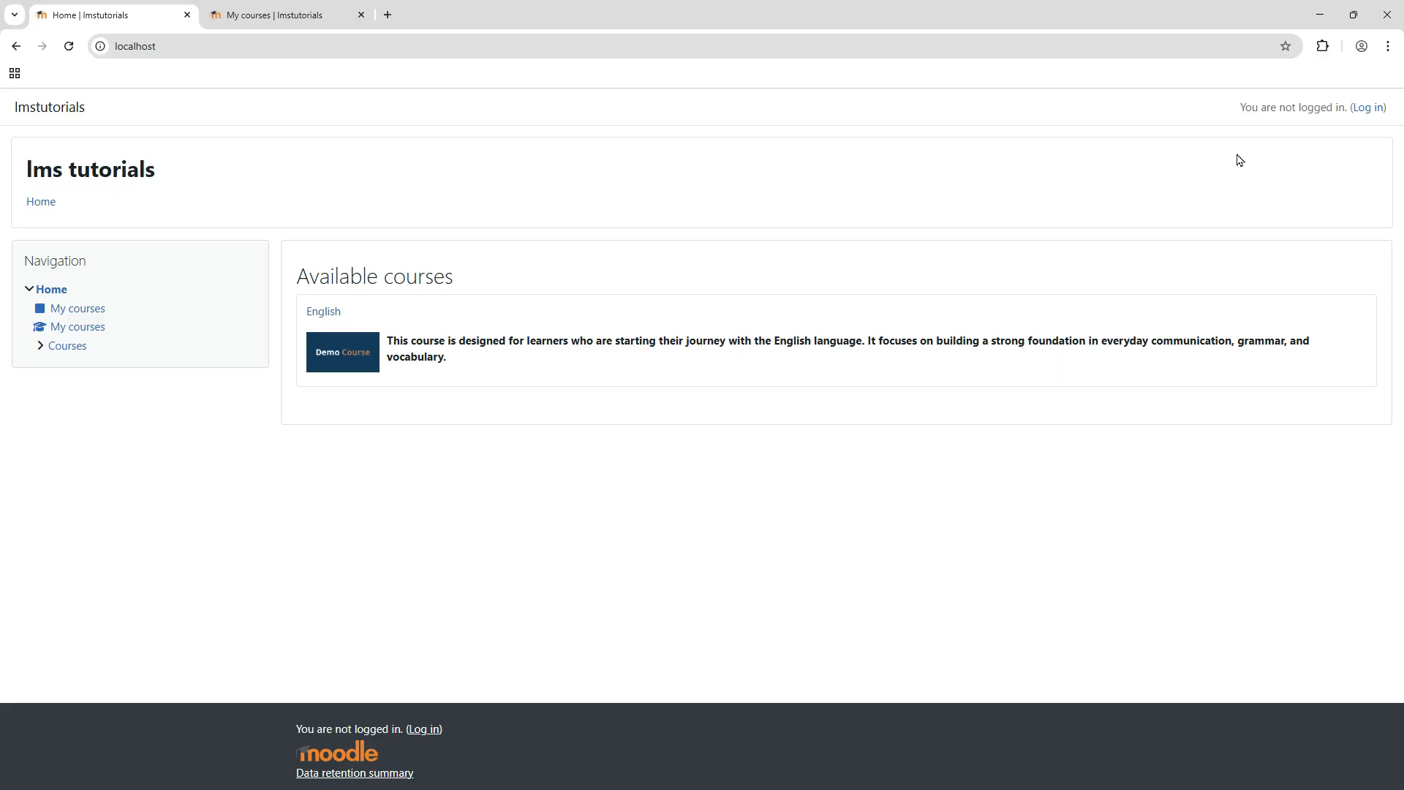
# Step: Log in as student1 with the saved account password and dismiss the browser's saved-password warning
pyautogui.click(1368, 108)
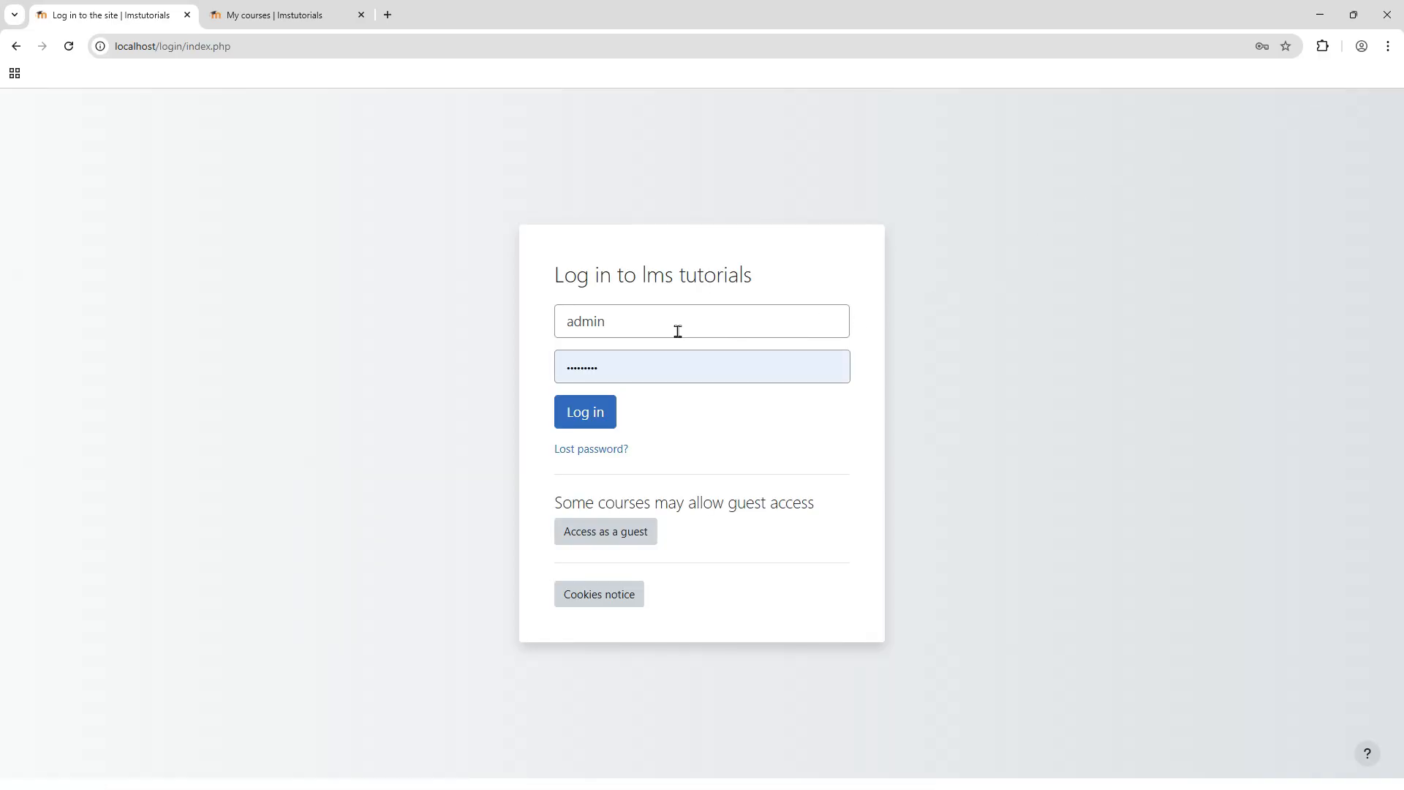
pyautogui.click(677, 331)
pyautogui.click(691, 400)
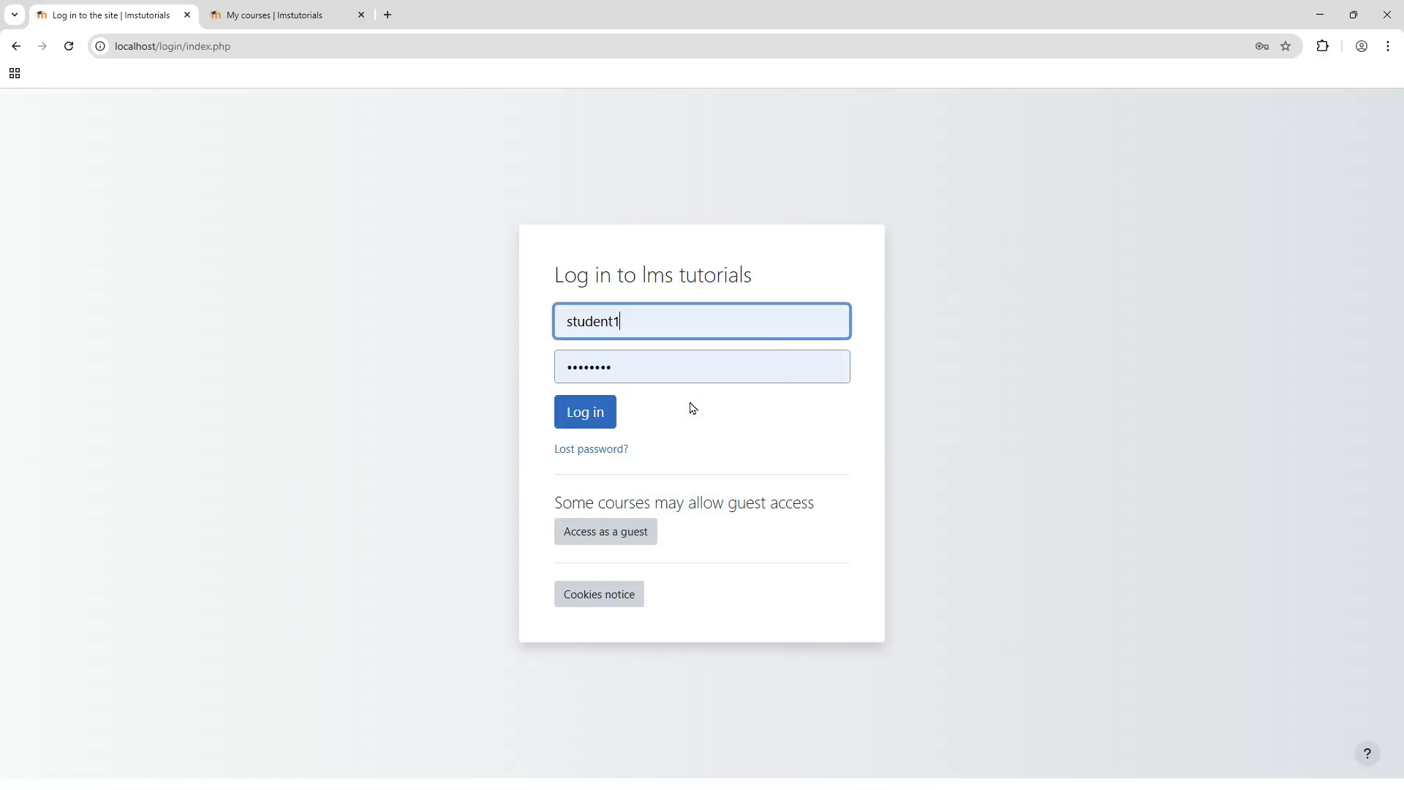
pyautogui.click(581, 415)
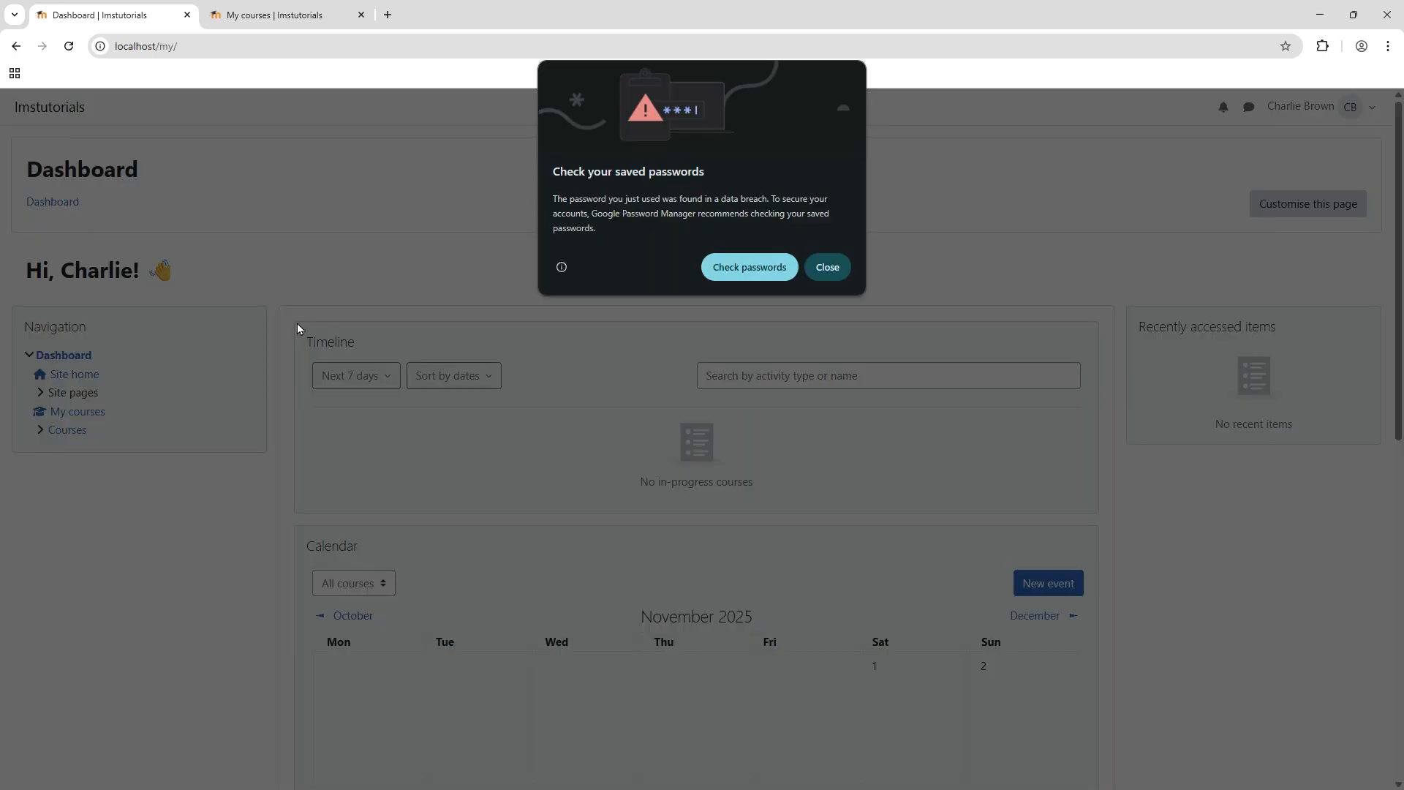
pyautogui.click(827, 267)
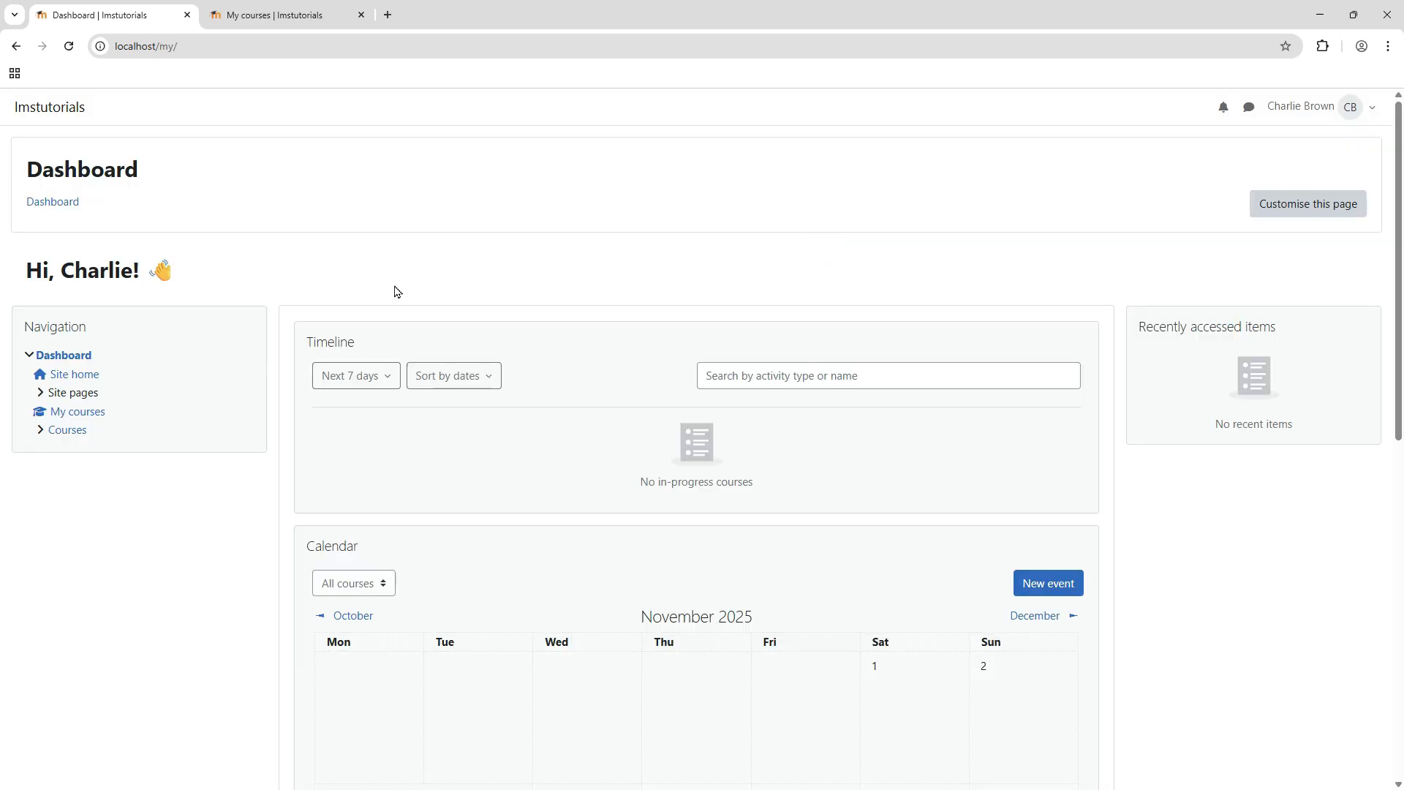
# Step: As the student, find the English course in the Grade 1 category and open its enrolment page
pyautogui.click(55, 204)
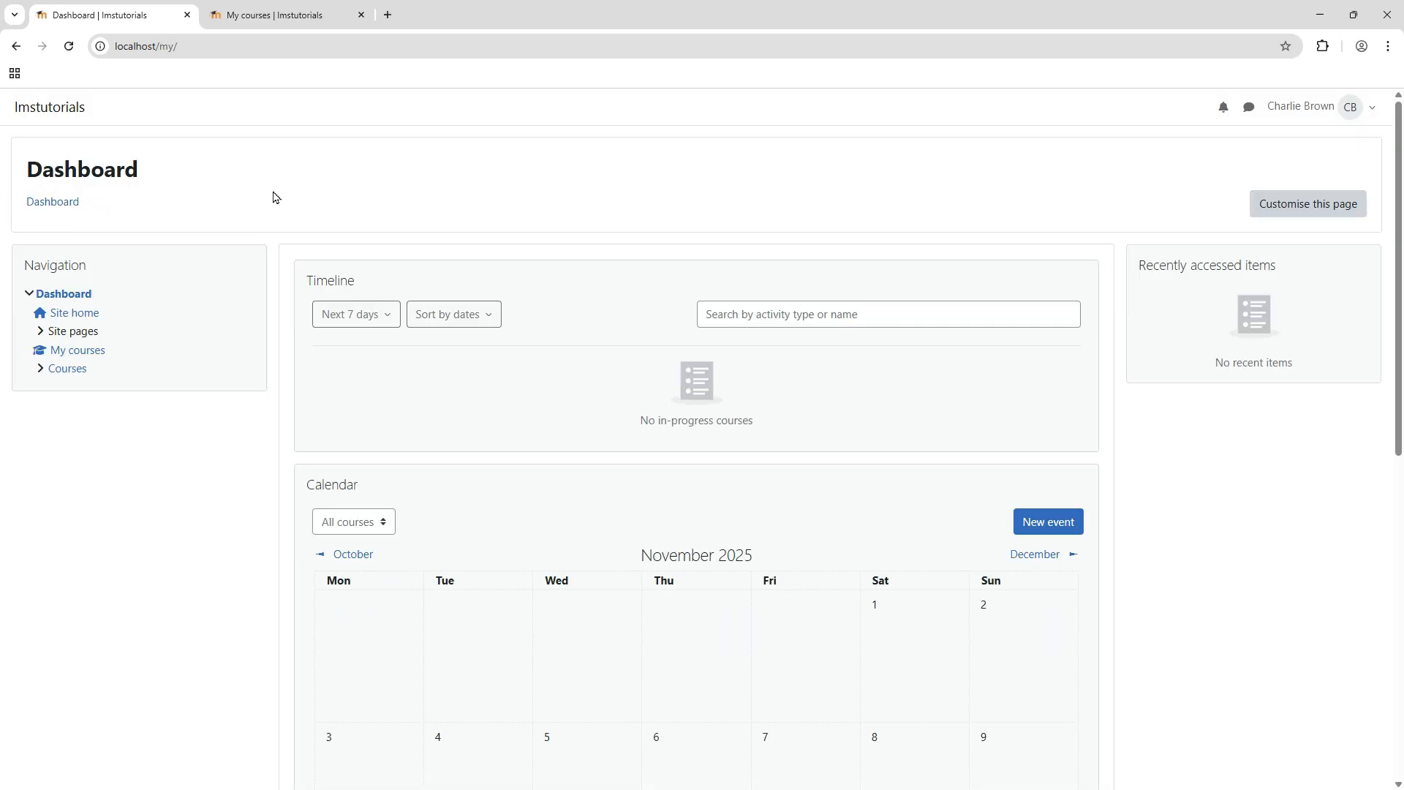
pyautogui.click(67, 370)
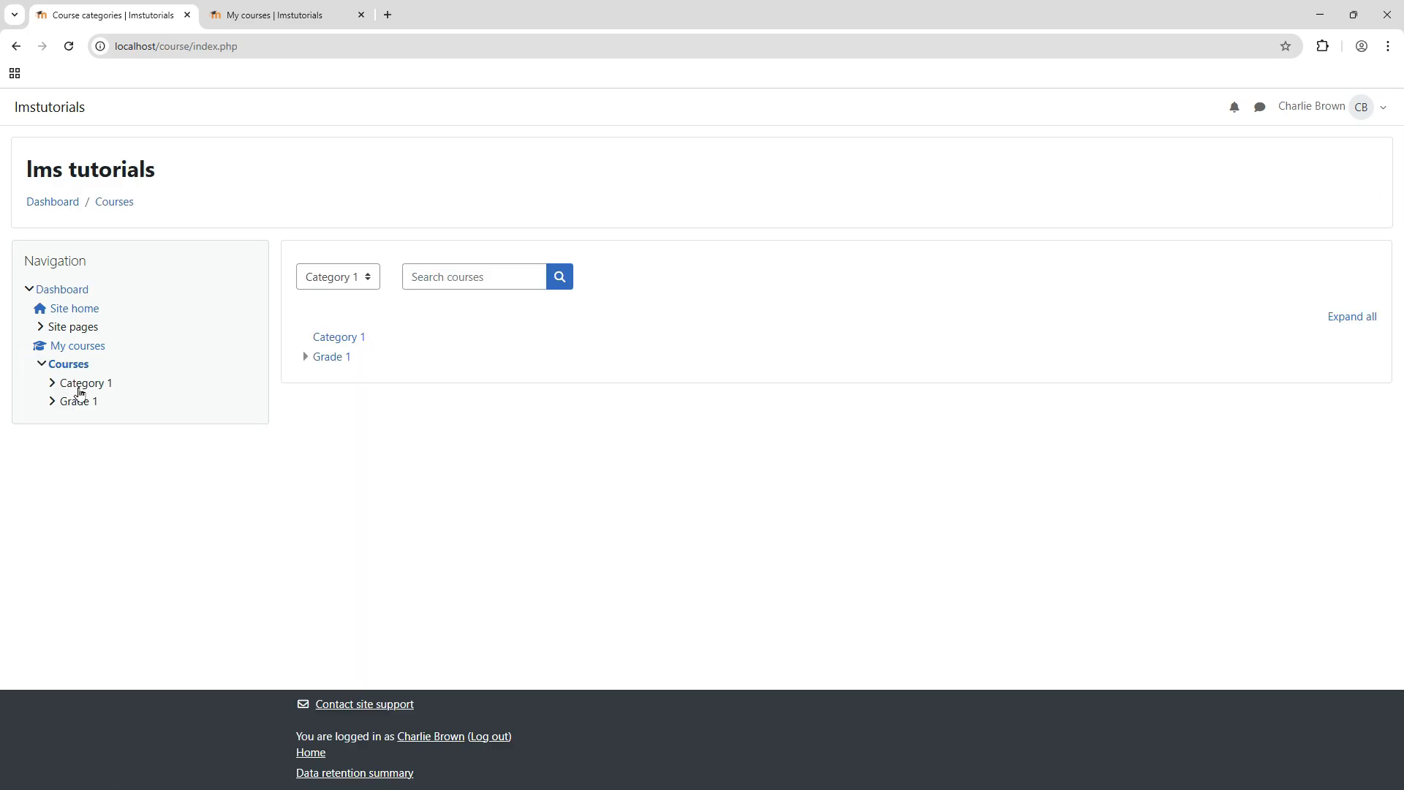
pyautogui.click(70, 401)
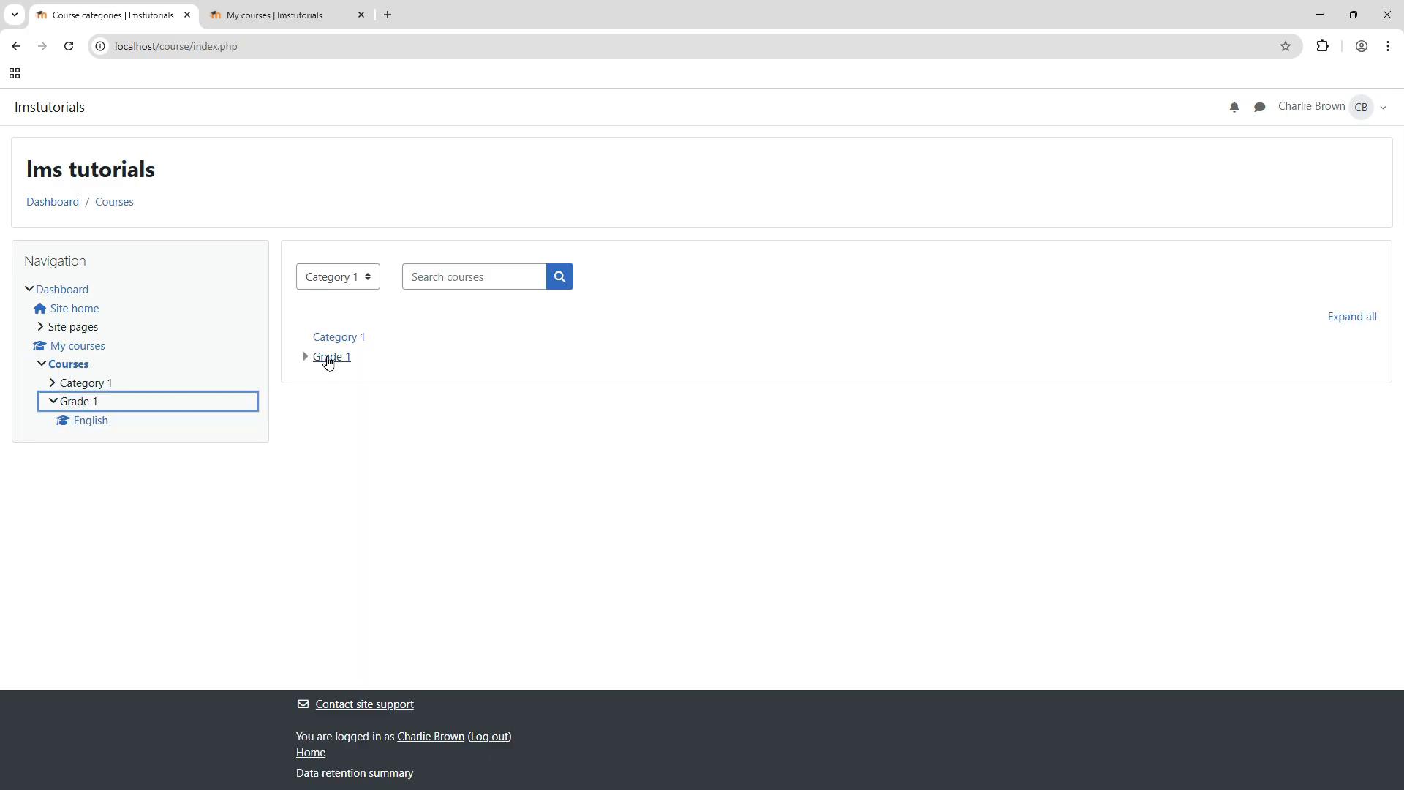
pyautogui.click(305, 356)
pyautogui.click(341, 382)
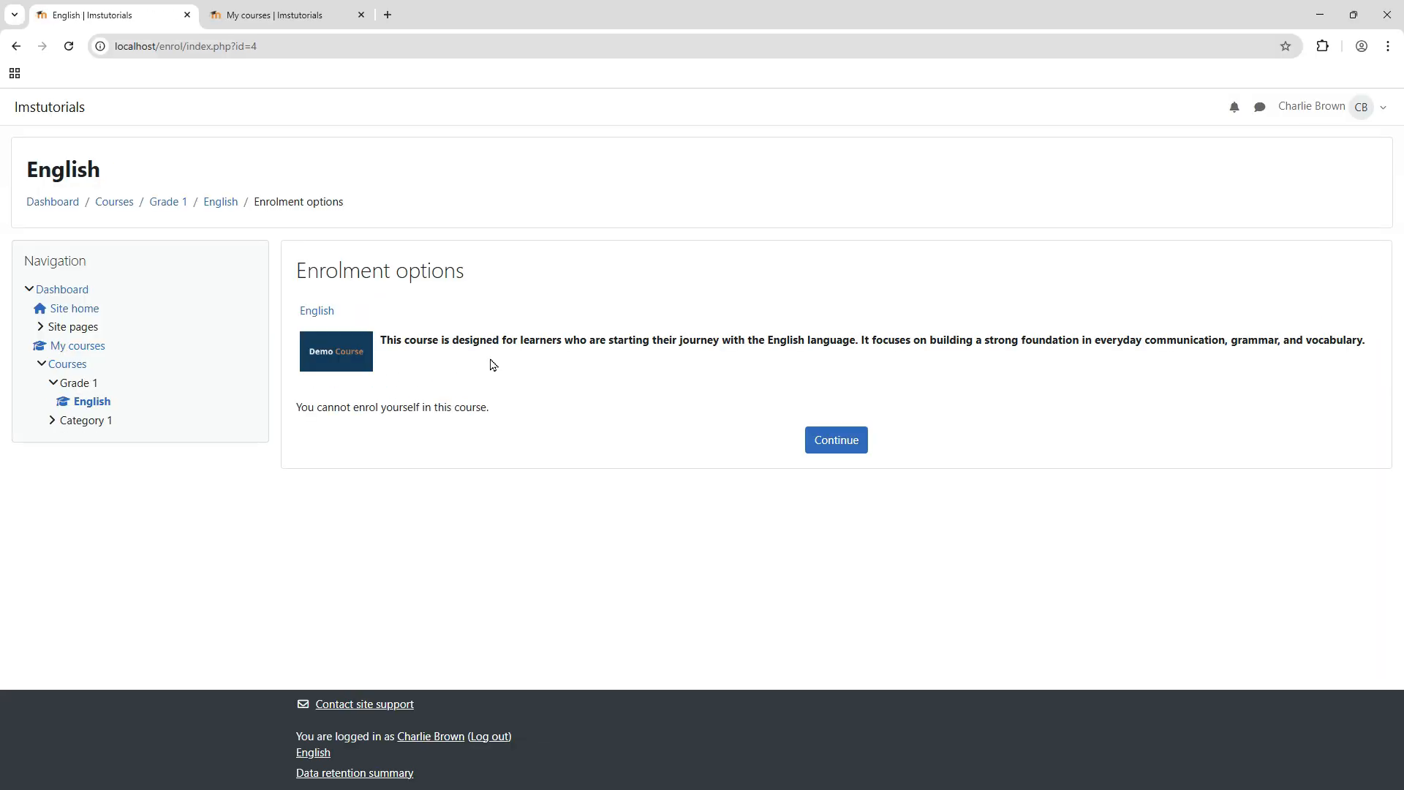
# Step: Examine the English course's image and summary on the Enrolment options page and try to continue into the course
pyautogui.tripleClick(428, 336)
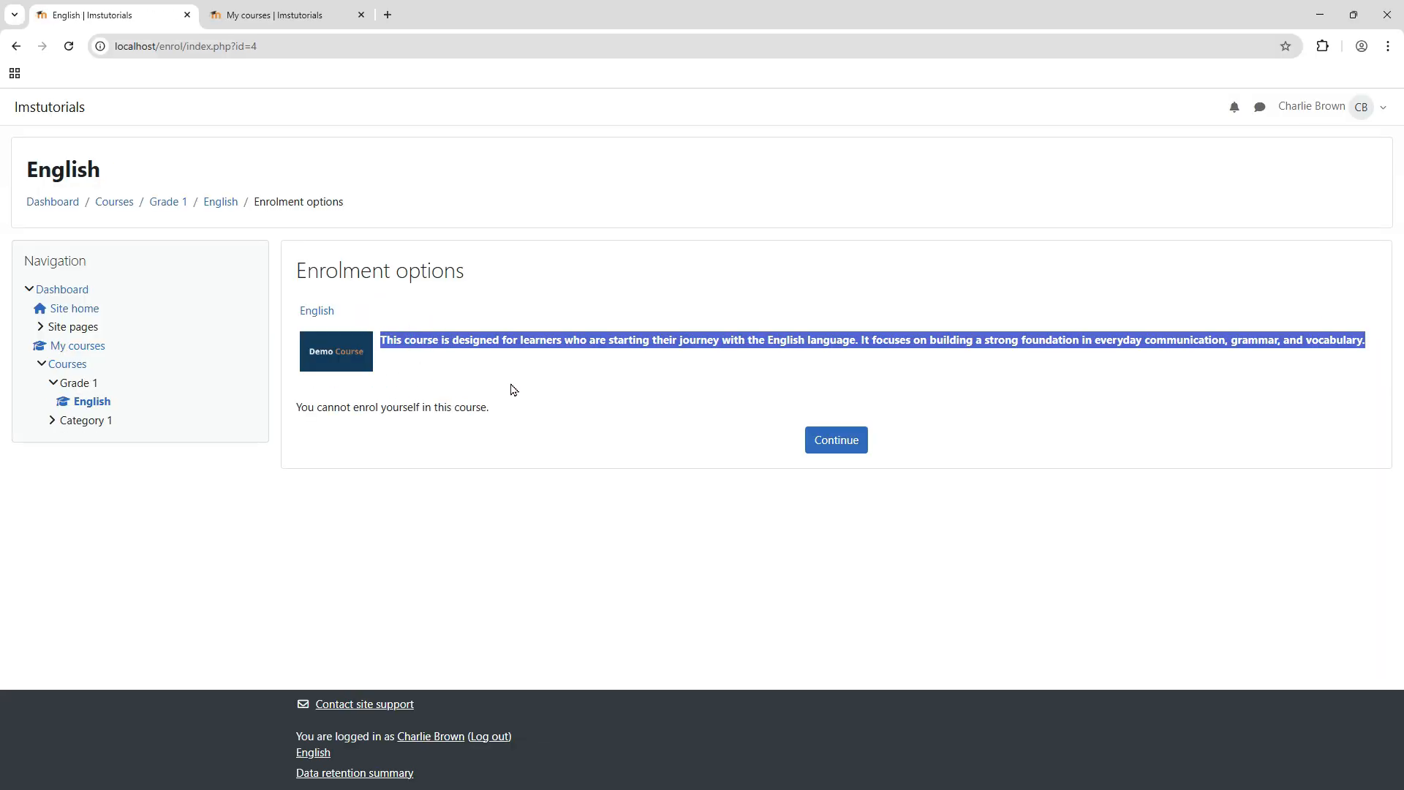
pyautogui.click(639, 402)
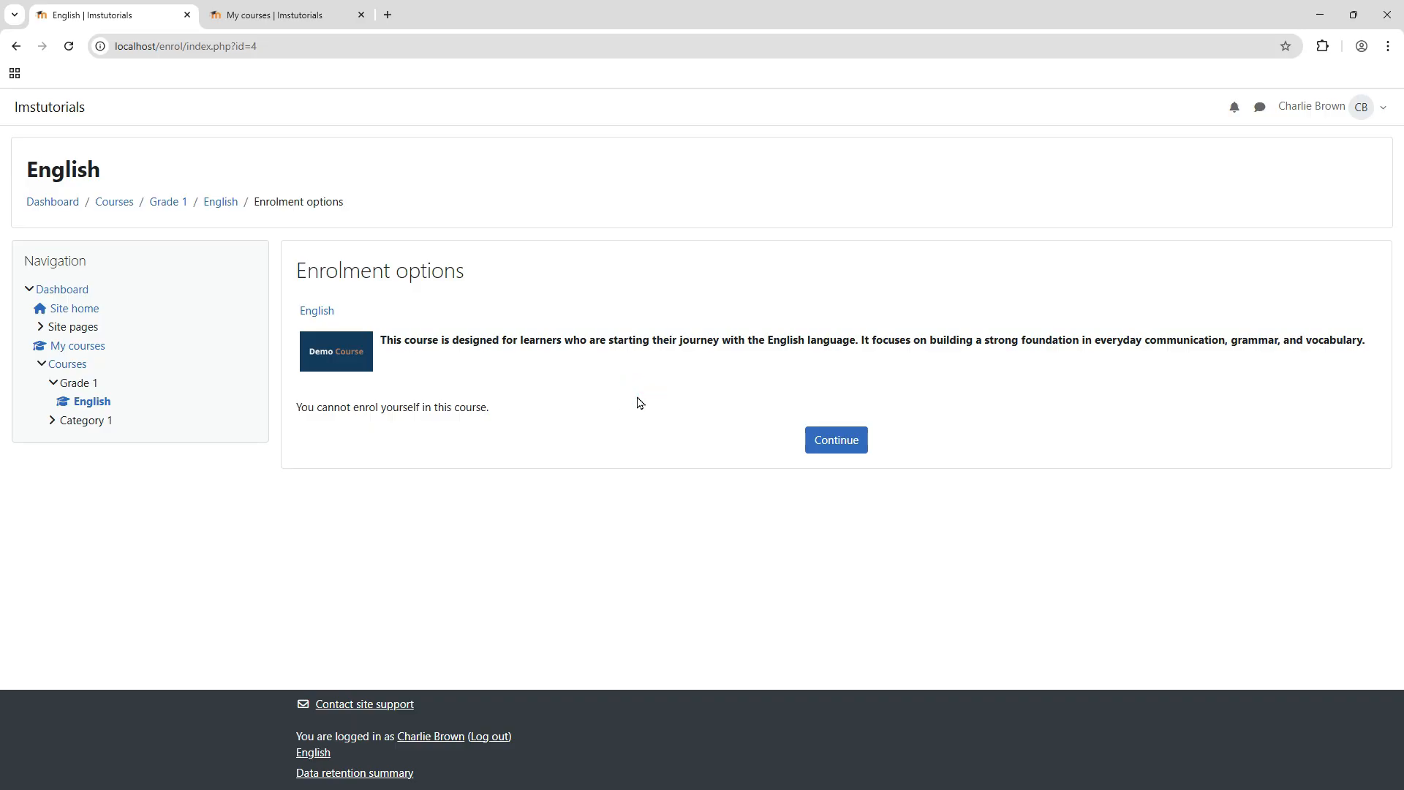
pyautogui.click(318, 311)
pyautogui.click(836, 443)
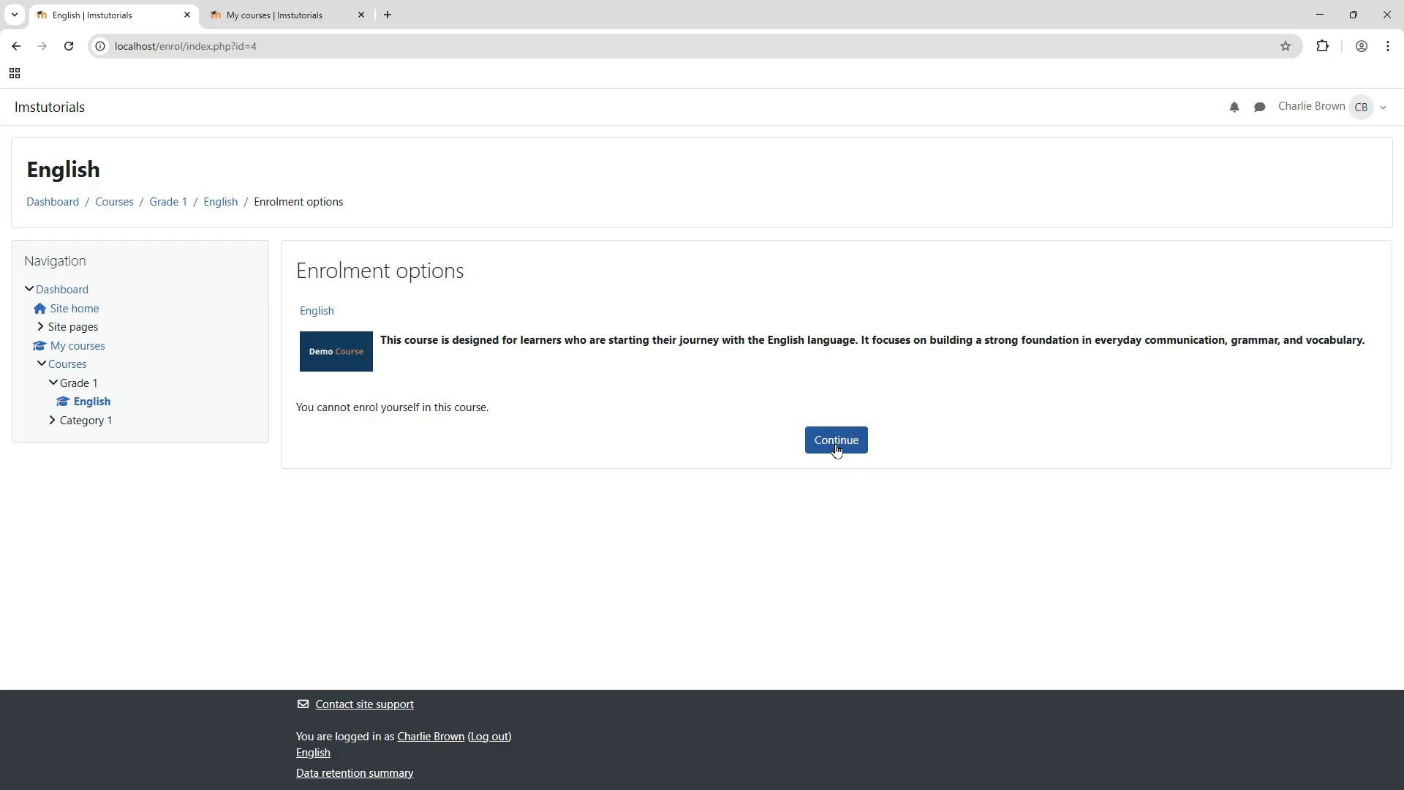
# Step: Return to the student's dashboard and open the account menu
pyautogui.click(55, 203)
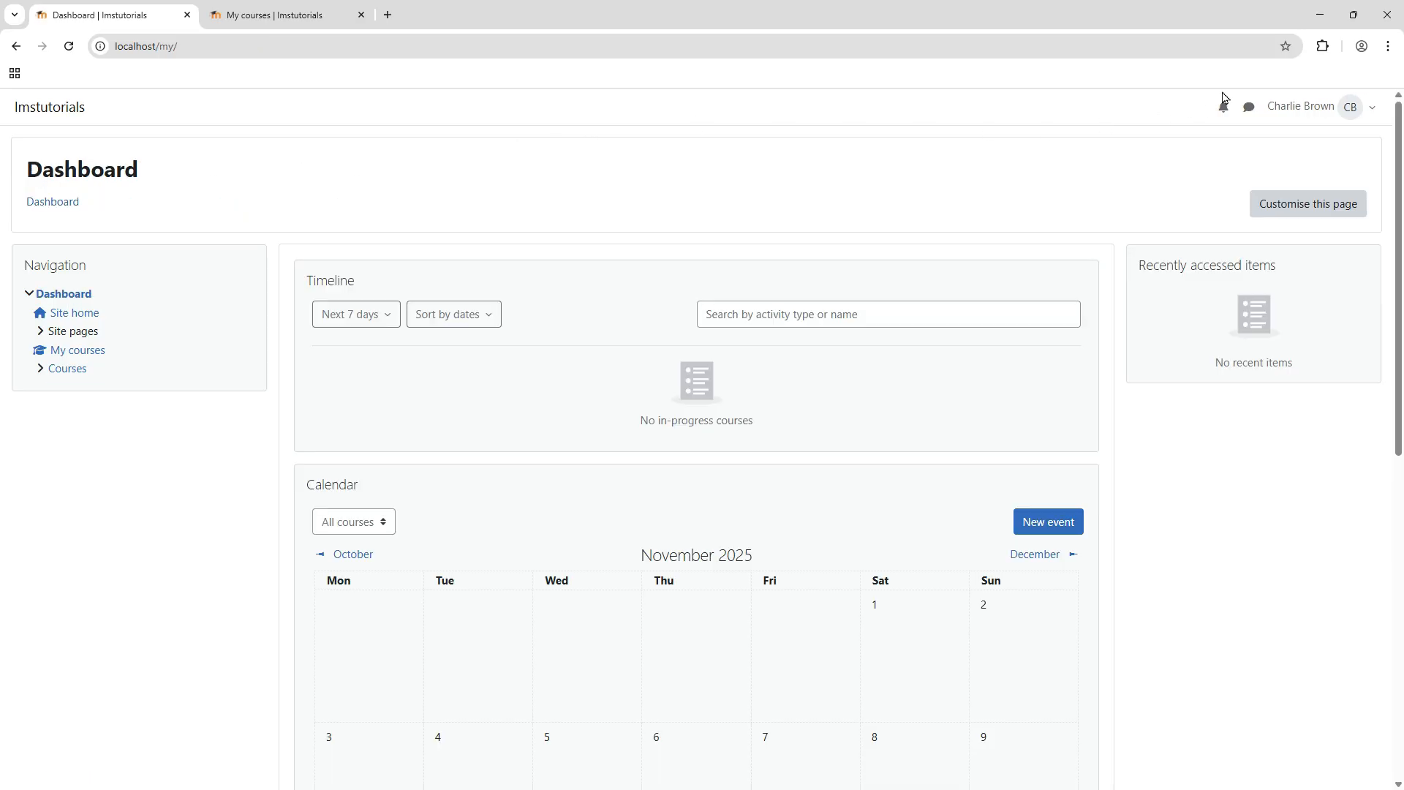
pyautogui.click(1327, 107)
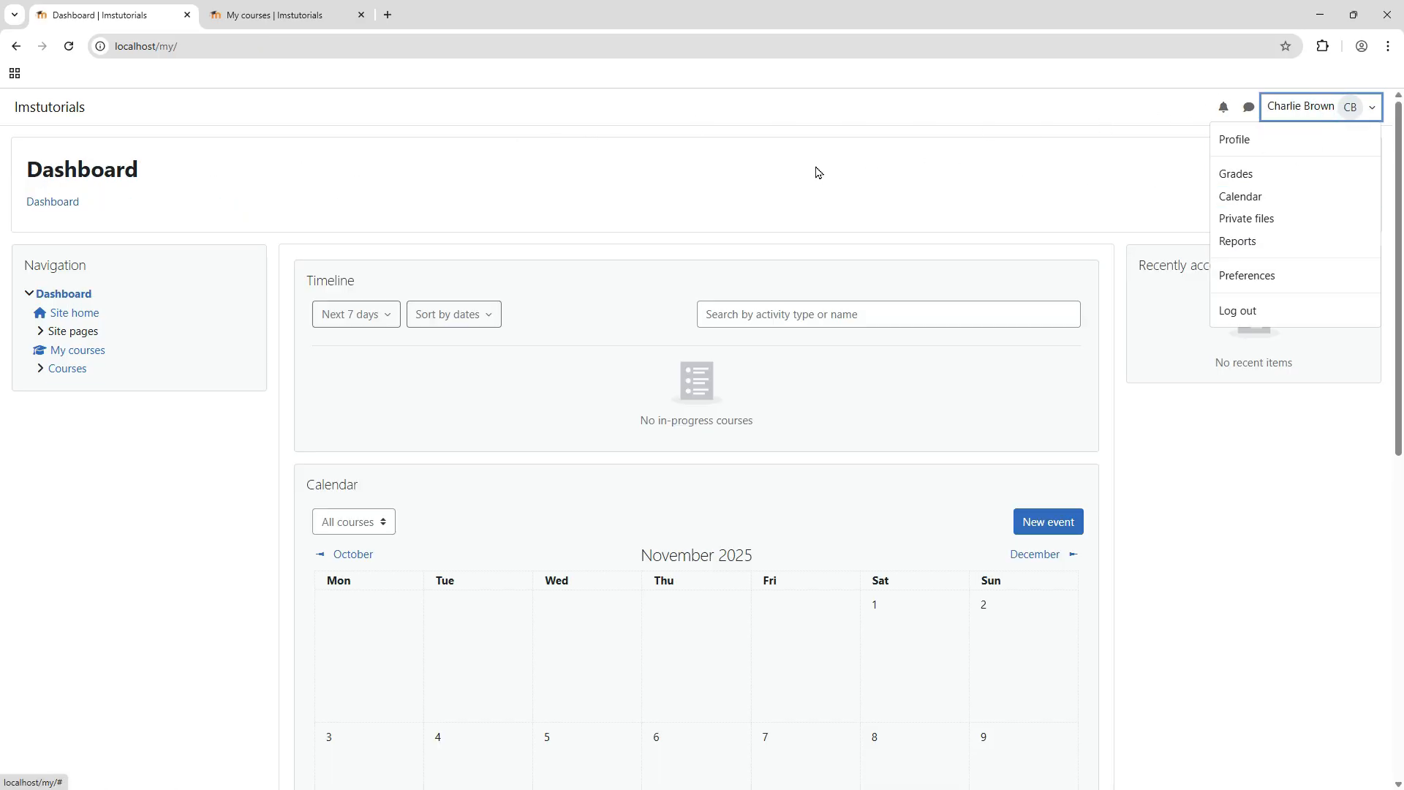